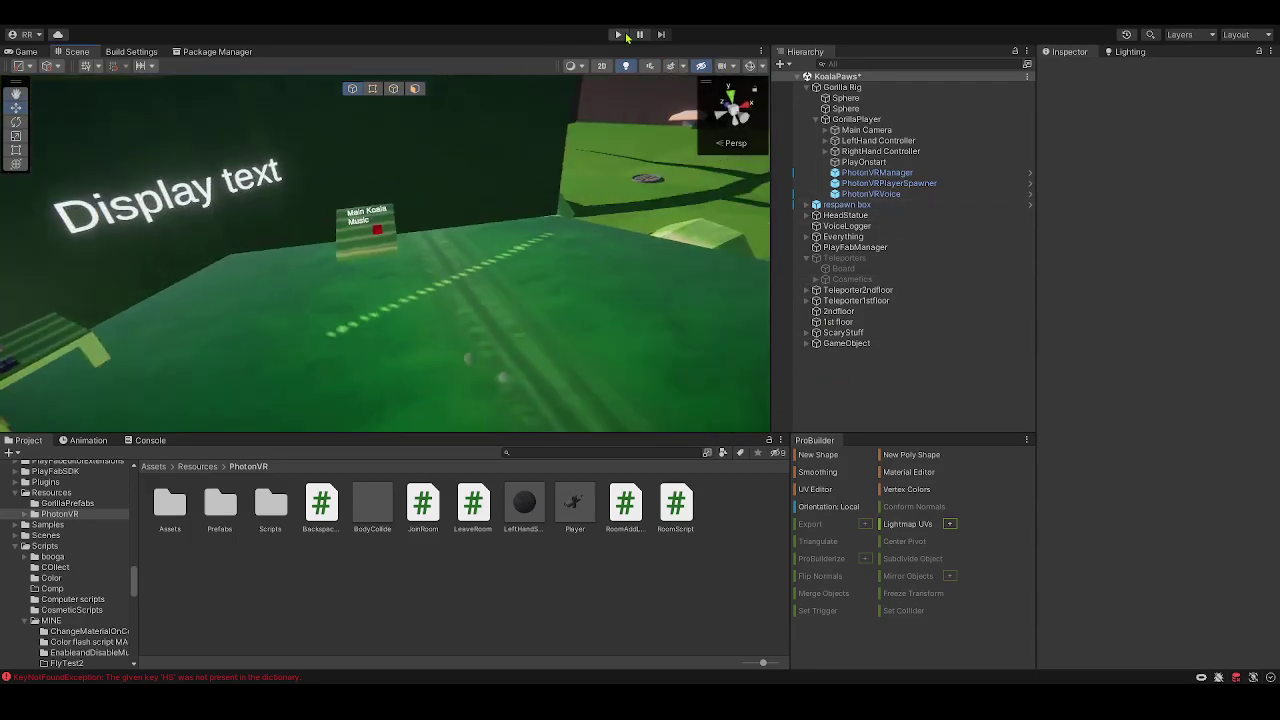
Play-test the scene and examine the FPS, Wifi, player and room readouts on the computer monitor, leaving play mode when finished.
{"action": "left_click", "coordinate": [619, 35]}
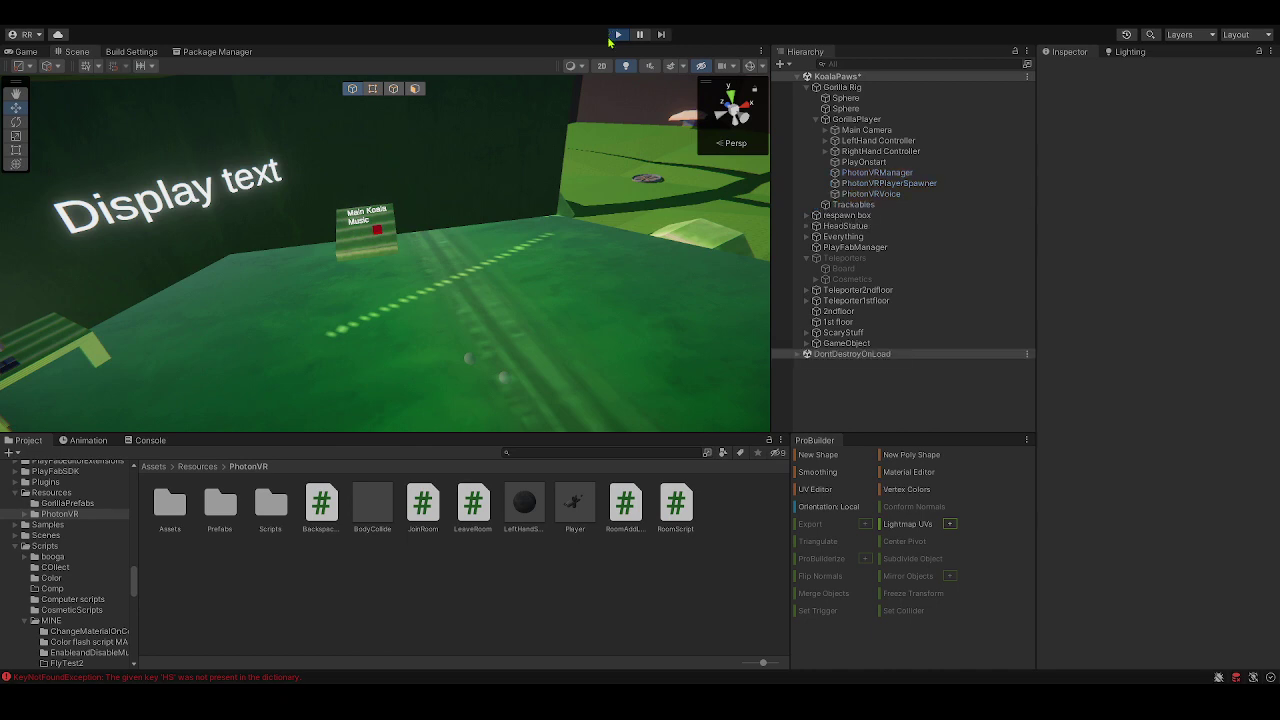
{"action": "left_click", "coordinate": [74, 51]}
{"action": "right_click_drag", "start_coordinate": [240, 223], "coordinate": [2, 232]}
{"action": "key", "text": "w"}
{"action": "right_click_drag", "start_coordinate": [207, 184], "coordinate": [335, 126]}
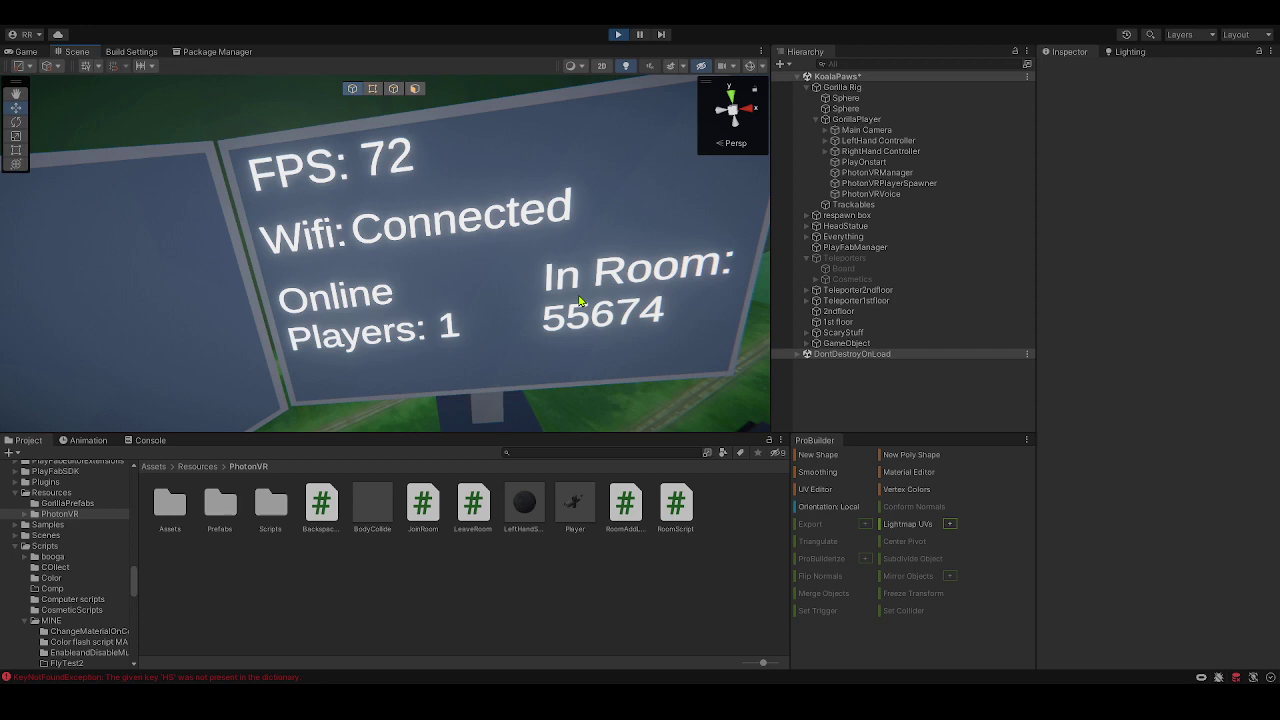
{"action": "left_click", "coordinate": [268, 222]}
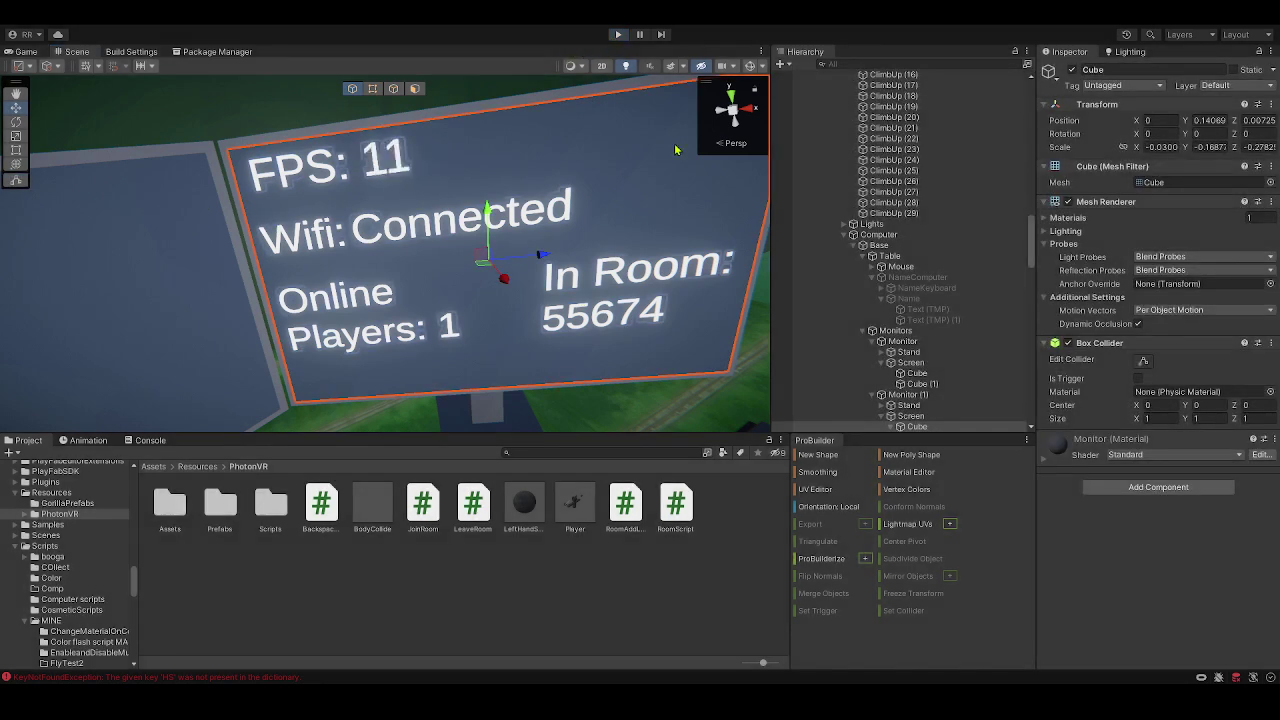
{"action": "scroll", "coordinate": [820, 168], "scroll_direction": "up", "scroll_amount": 15}
{"action": "scroll", "coordinate": [826, 147], "scroll_direction": "up", "scroll_amount": 3}
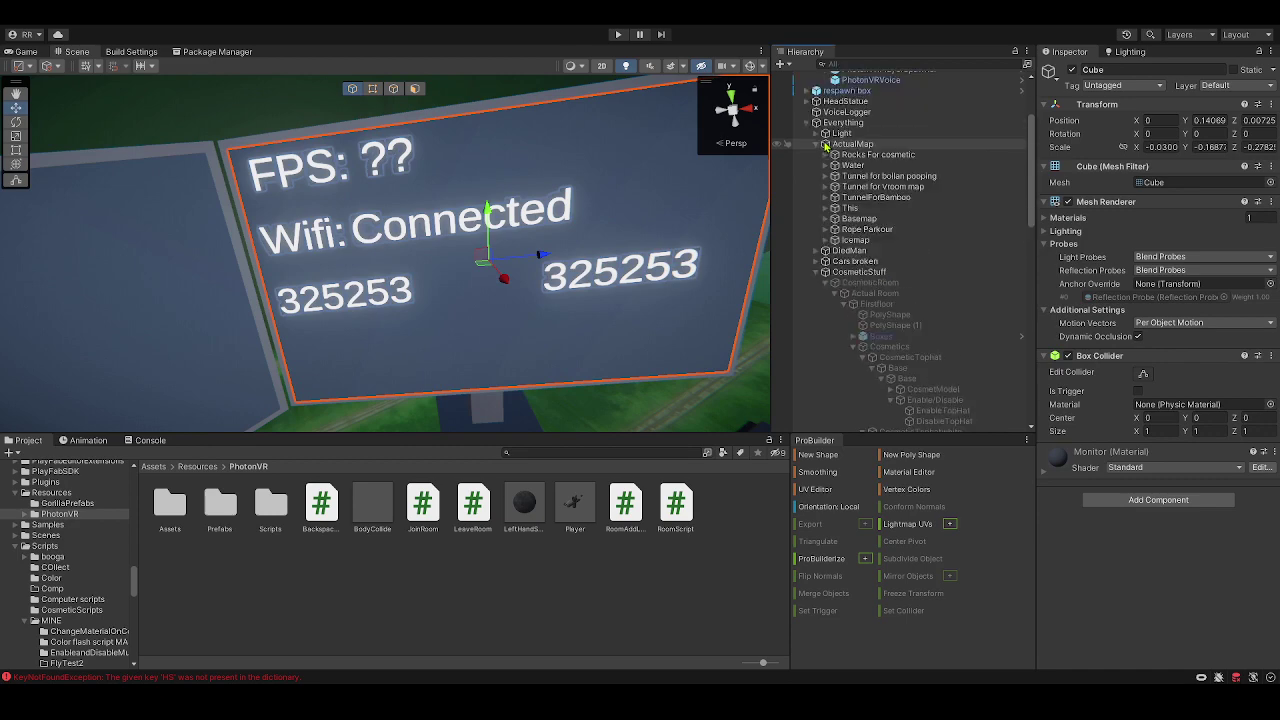
Create an empty object at the root of the scene and raise it above the green floor to about Y 15.14.
{"action": "left_click", "coordinate": [807, 204]}
{"action": "right_click_drag", "start_coordinate": [541, 280], "coordinate": [916, 383]}
{"action": "key", "text": "ctrl+shift+n"}
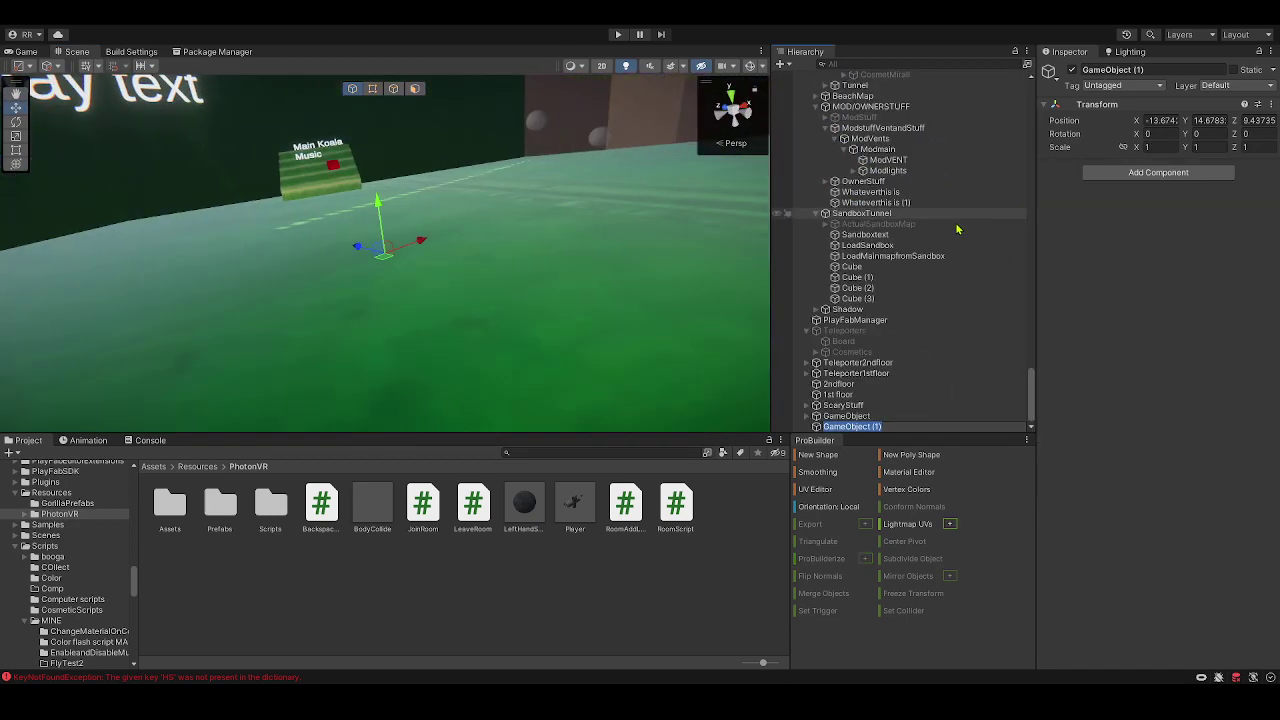
{"action": "left_click_drag", "start_coordinate": [620, 300], "coordinate": [356, 301], "text": "alt"}
{"action": "right_click_drag", "start_coordinate": [356, 301], "coordinate": [350, 298]}
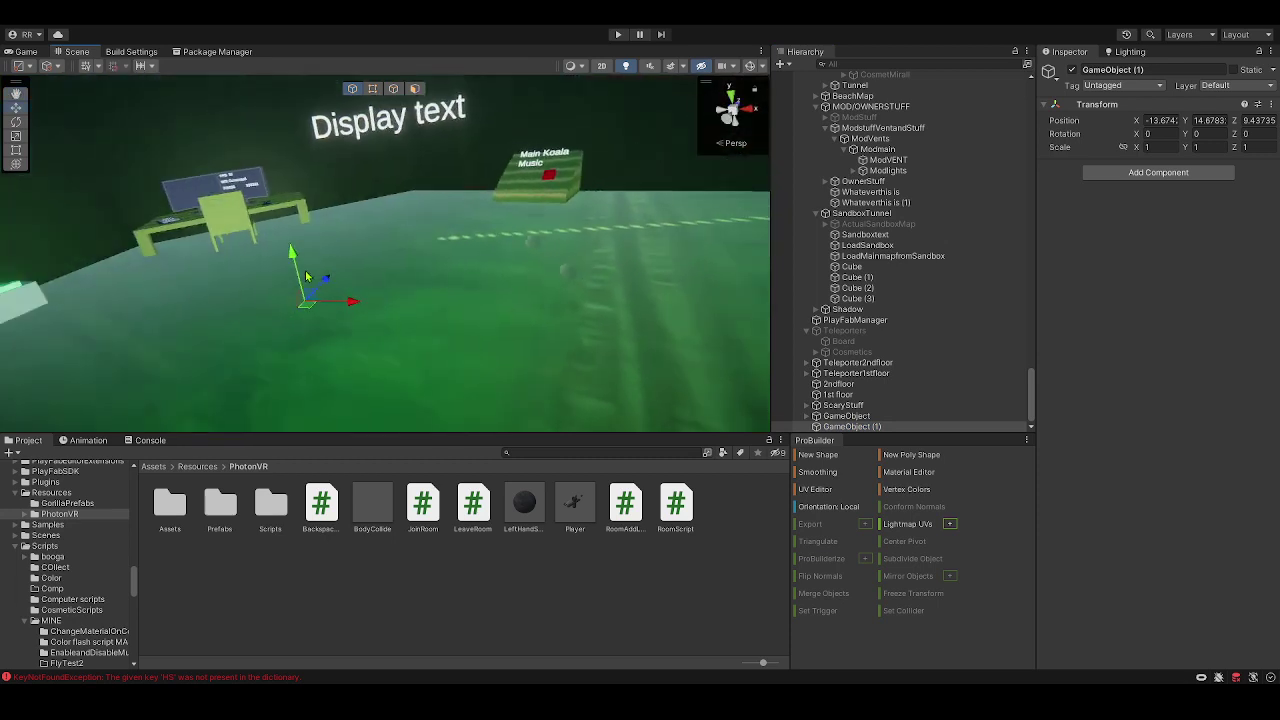
{"action": "left_click_drag", "start_coordinate": [294, 268], "coordinate": [279, 203]}
Rename the new empty object as FpsWifiChecker Manager.
{"action": "left_click", "coordinate": [826, 427]}
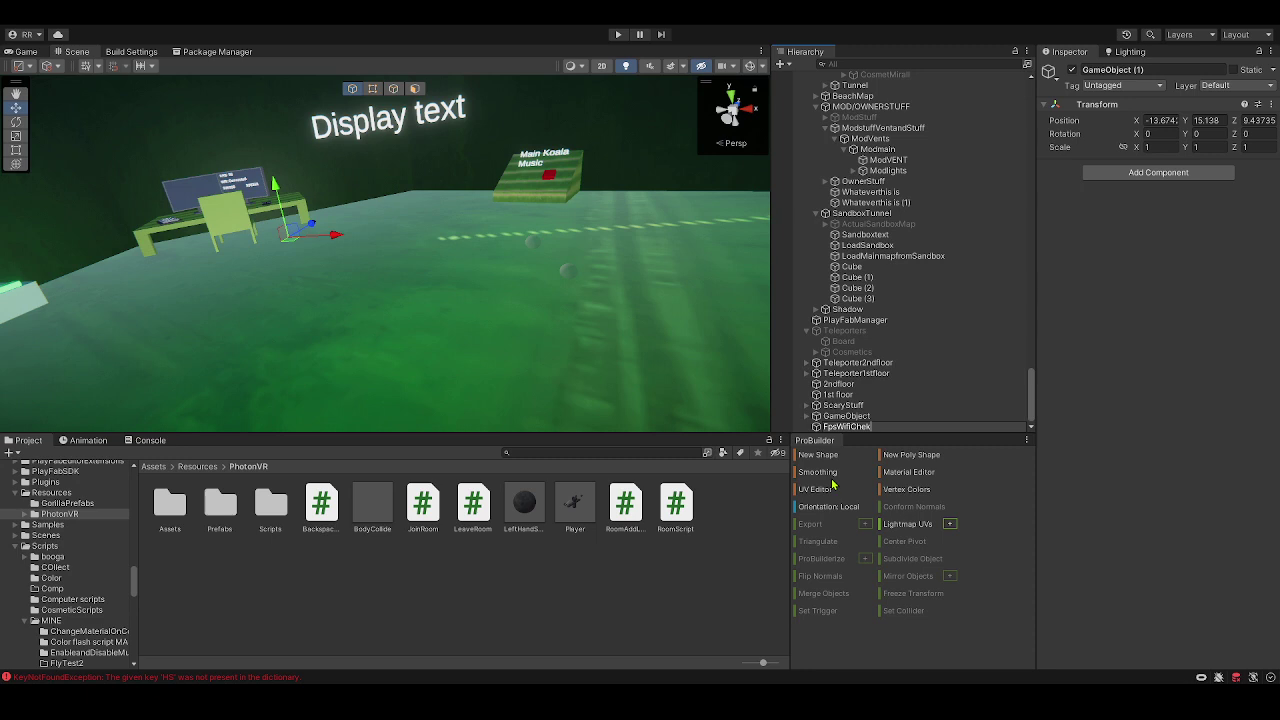
{"action": "key", "text": "Return"}
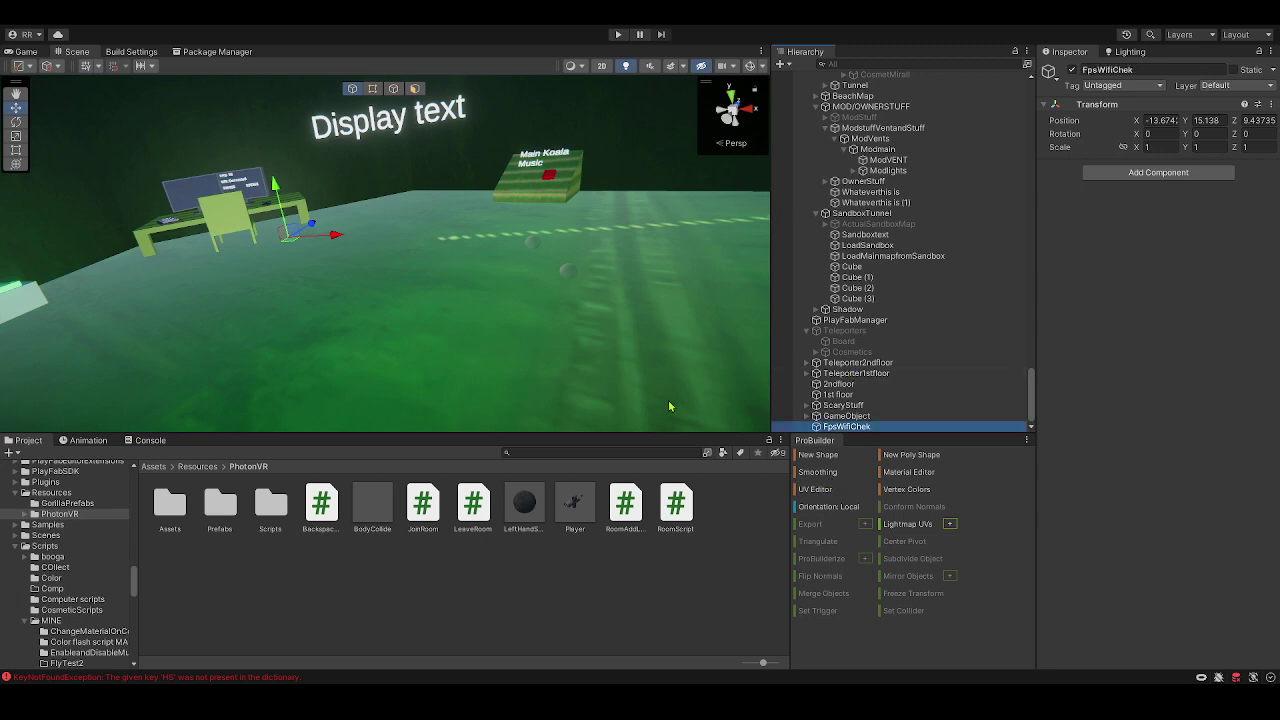
{"action": "left_click", "coordinate": [887, 416]}
{"action": "left_click", "coordinate": [889, 426]}
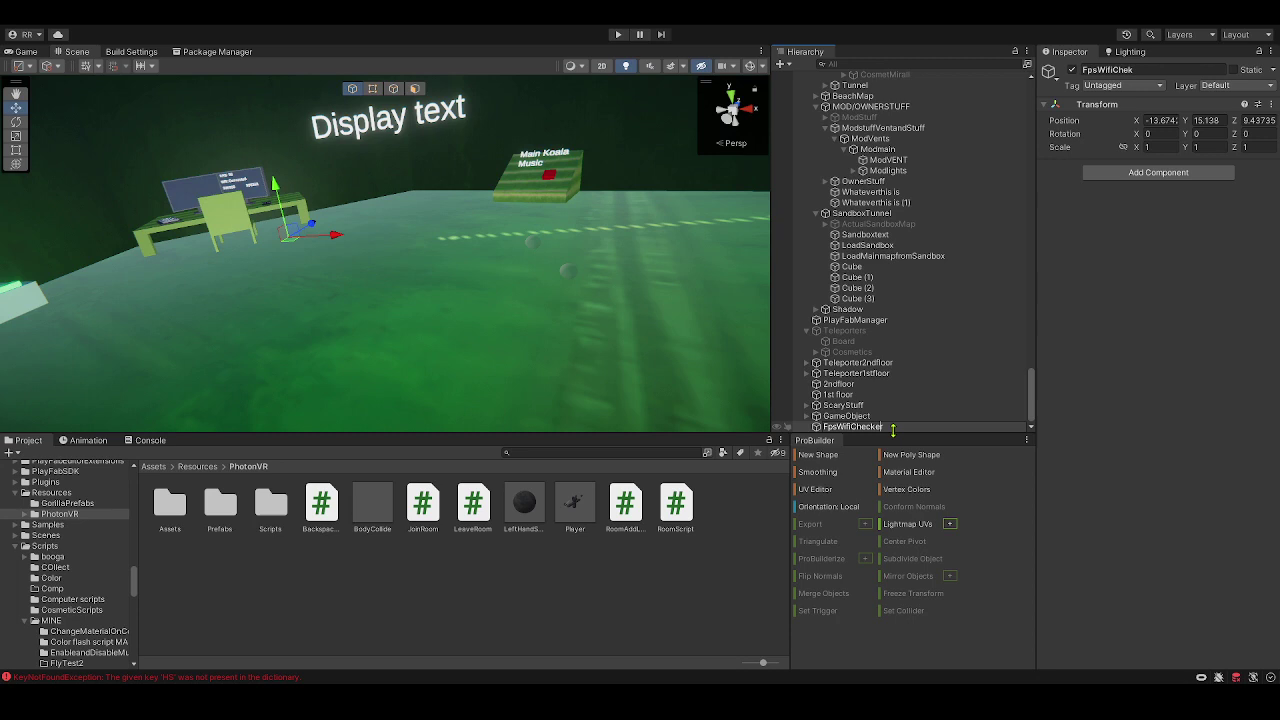
{"action": "type", "text": "FpsWifiChecker Manager"}
{"action": "key", "text": "Return"}
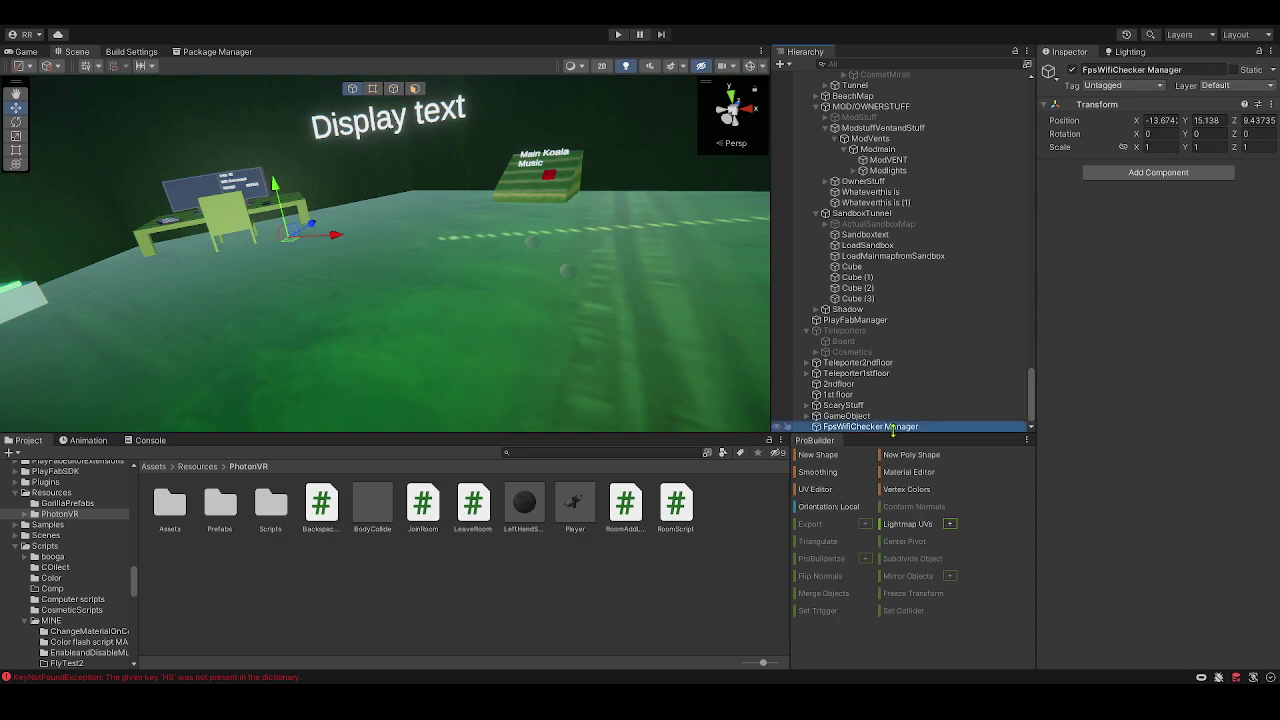
Search the project assets for "wifi fps" and attach the CheckWifiAndFPS script to FpsWifiChecker Manager.
{"action": "left_click", "coordinate": [637, 454]}
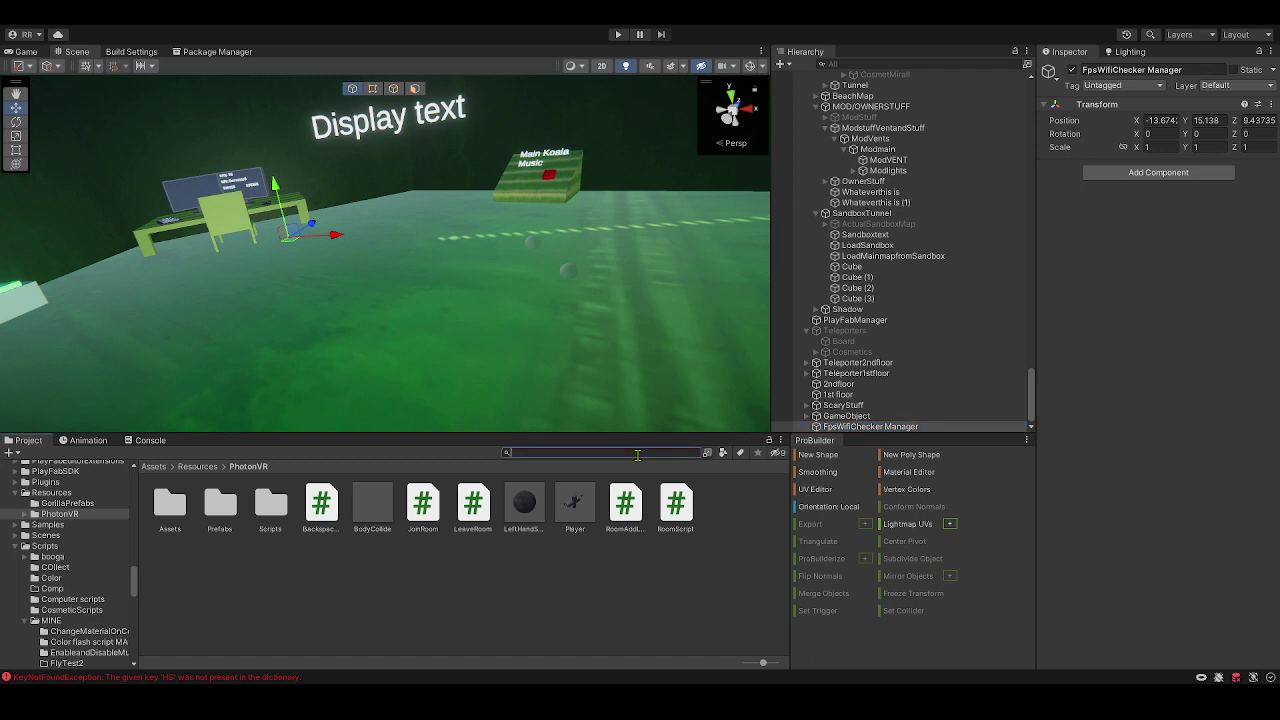
{"action": "type", "text": "wifi fps"}
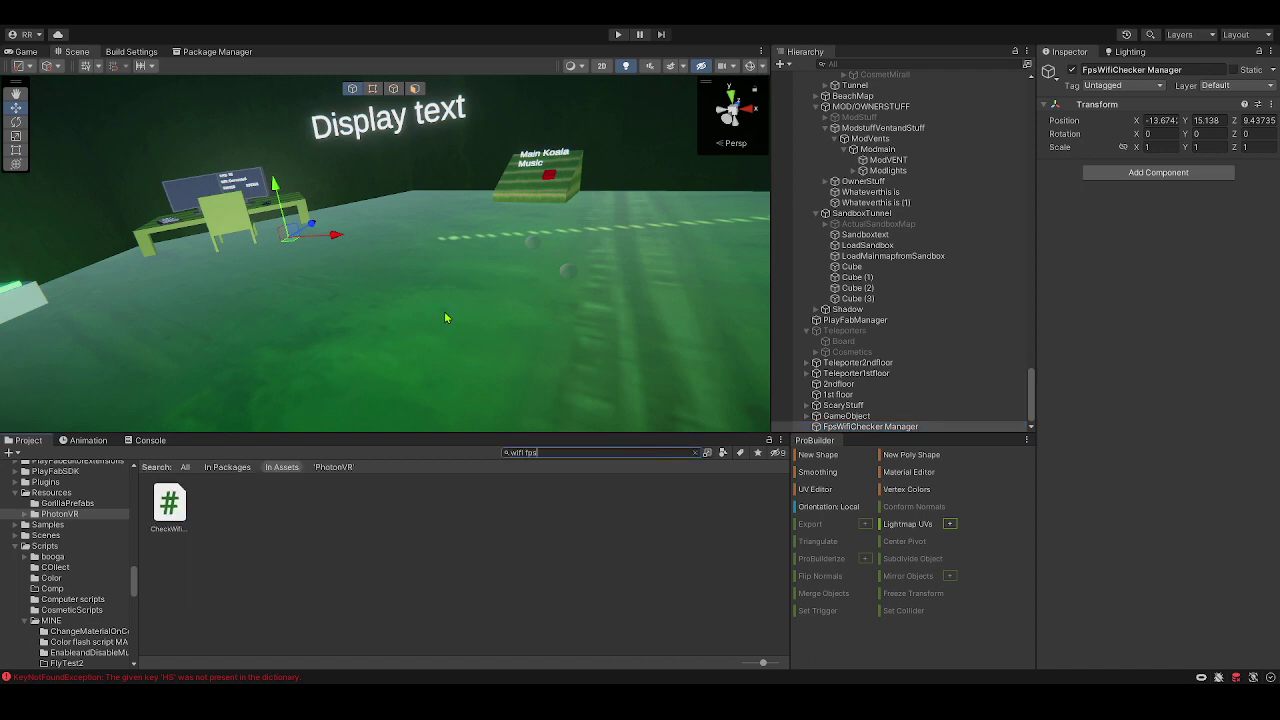
{"action": "left_click_drag", "start_coordinate": [172, 508], "coordinate": [1067, 373]}
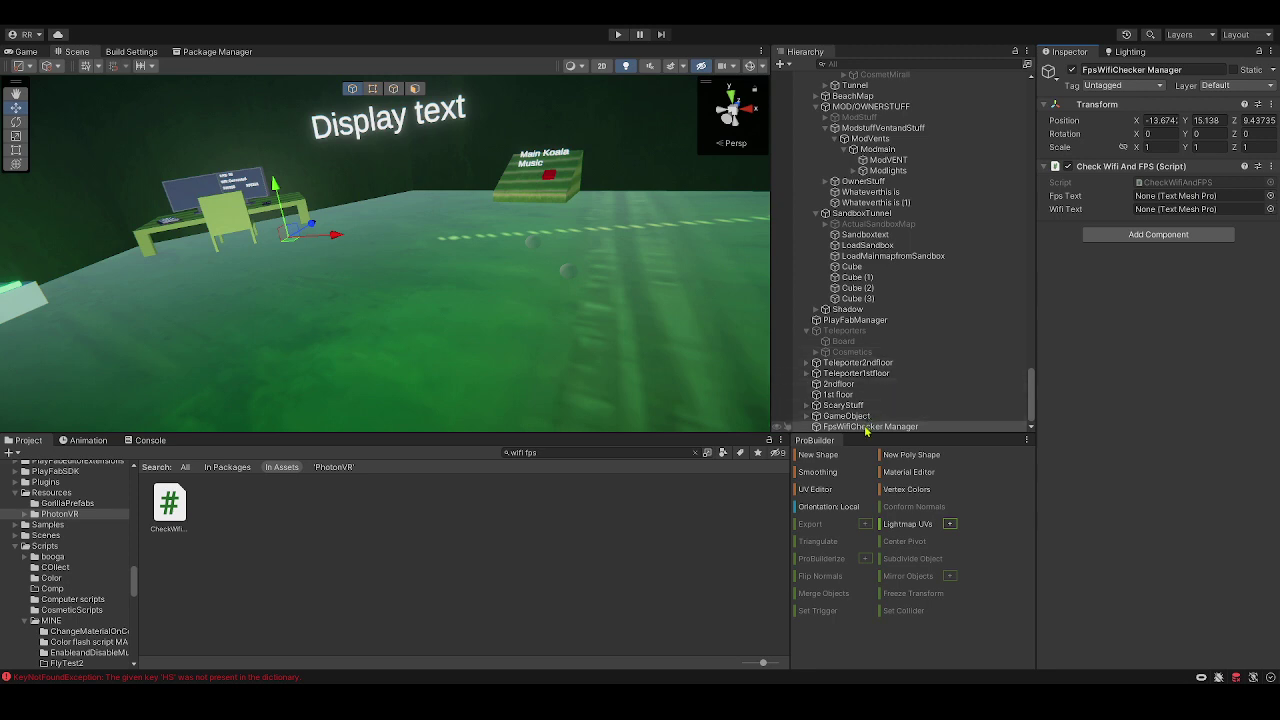
Collapse the Everything group in the object hierarchy and clear the selection.
{"action": "right_click_drag", "start_coordinate": [363, 294], "coordinate": [357, 278]}
{"action": "scroll", "coordinate": [914, 272], "scroll_direction": "up", "scroll_amount": 1}
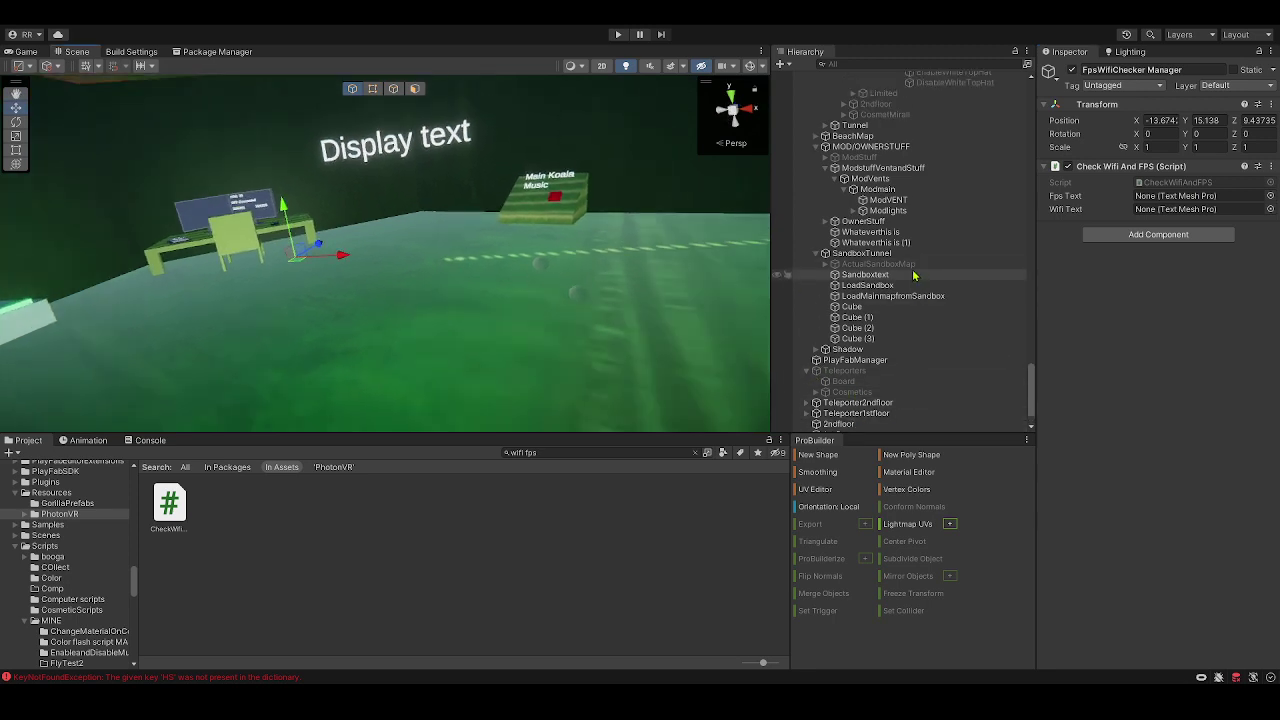
{"action": "scroll", "coordinate": [893, 282], "scroll_direction": "down", "scroll_amount": 1}
{"action": "scroll", "coordinate": [866, 423], "scroll_direction": "up", "scroll_amount": 15}
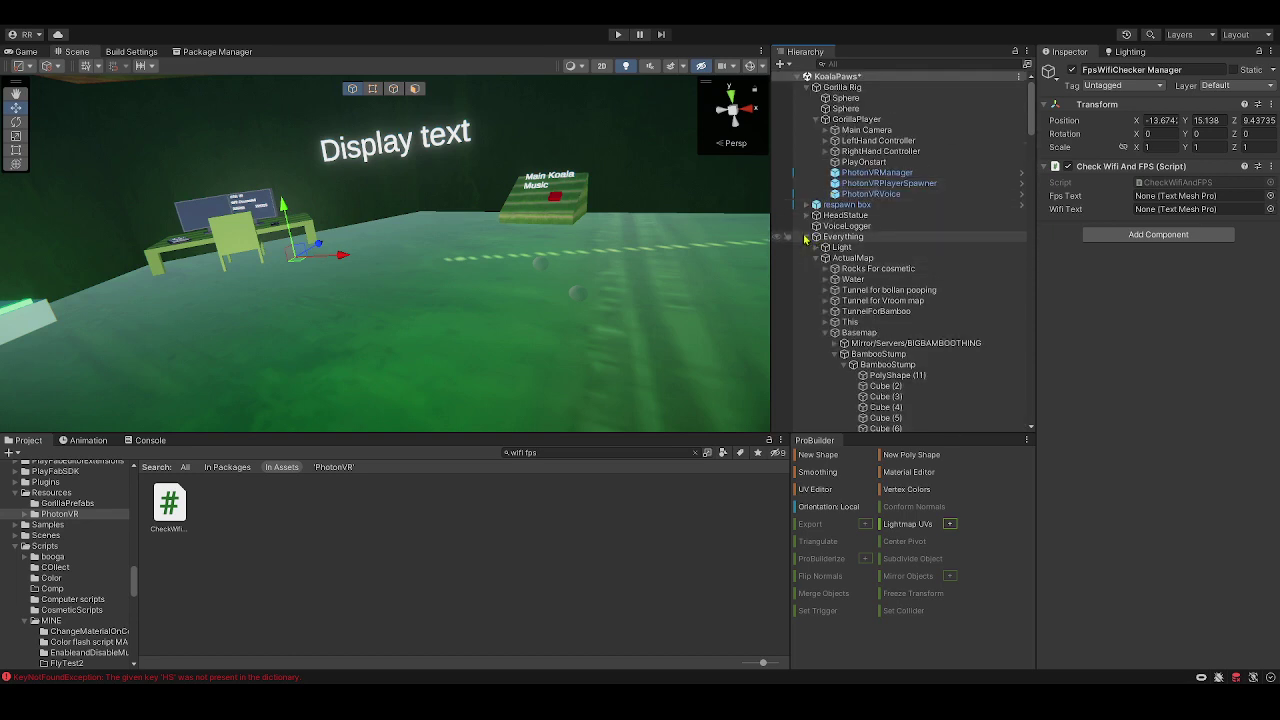
{"action": "left_click", "coordinate": [806, 237]}
{"action": "left_click", "coordinate": [855, 404]}
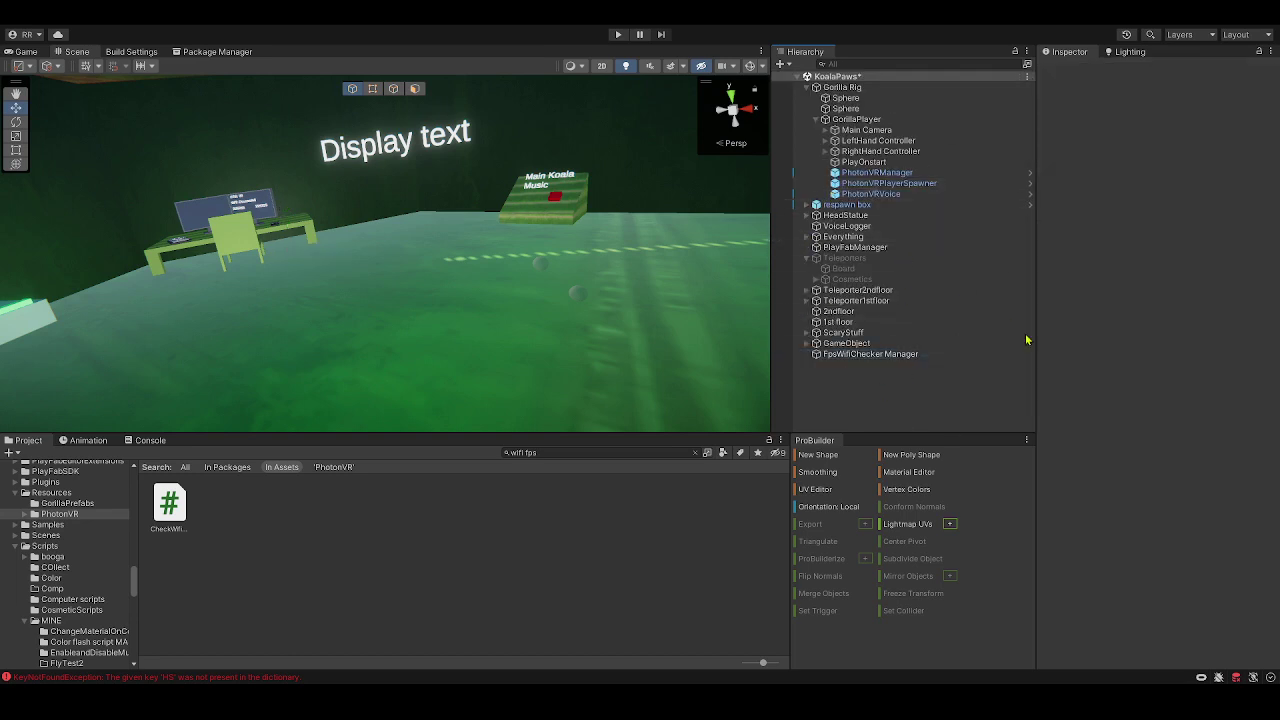
Add a 3D TextMeshPro text object to the scene and raise it to about Y 12.14.
{"action": "left_click", "coordinate": [1059, 343]}
{"action": "right_click_drag", "start_coordinate": [503, 234], "coordinate": [990, 268]}
{"action": "middle_click_drag", "start_coordinate": [461, 390], "coordinate": [502, 317]}
{"action": "left_click_drag", "start_coordinate": [480, 288], "coordinate": [349, 497]}
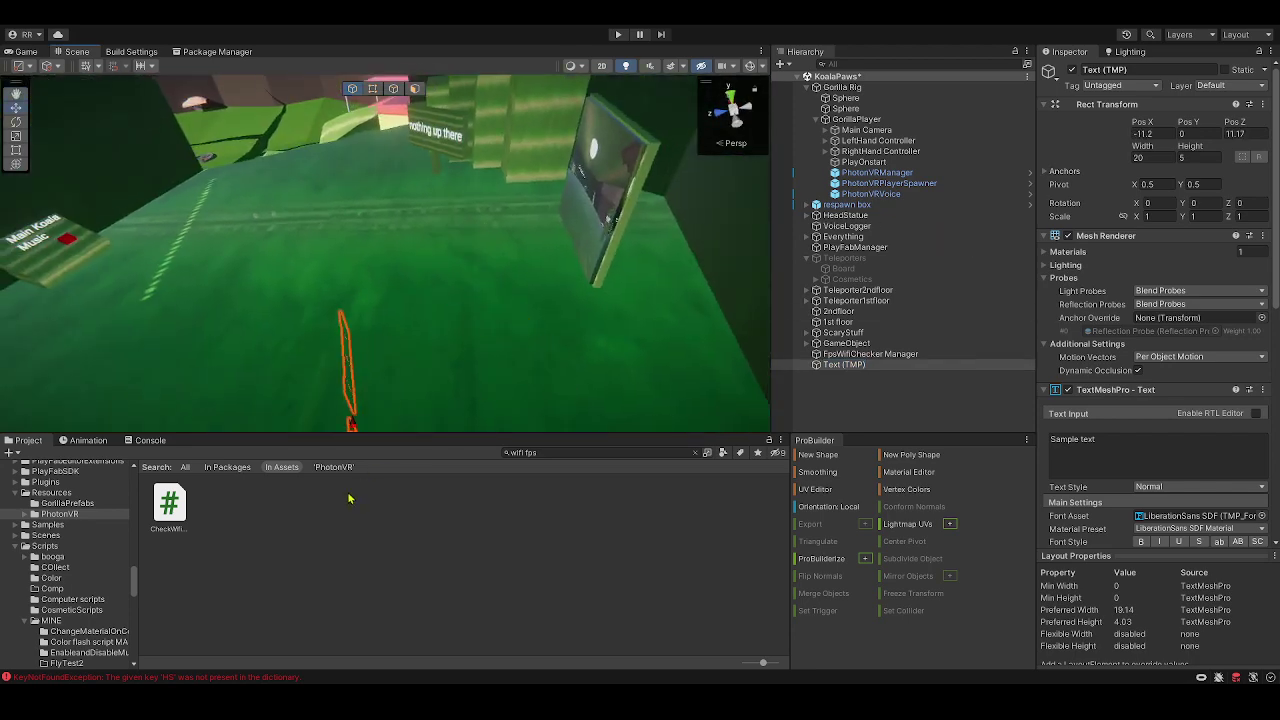
{"action": "right_click_drag", "start_coordinate": [370, 200], "coordinate": [382, 318]}
{"action": "left_click_drag", "start_coordinate": [392, 275], "coordinate": [350, 180]}
{"action": "left_click_drag", "start_coordinate": [483, 257], "coordinate": [330, 80], "text": "alt"}
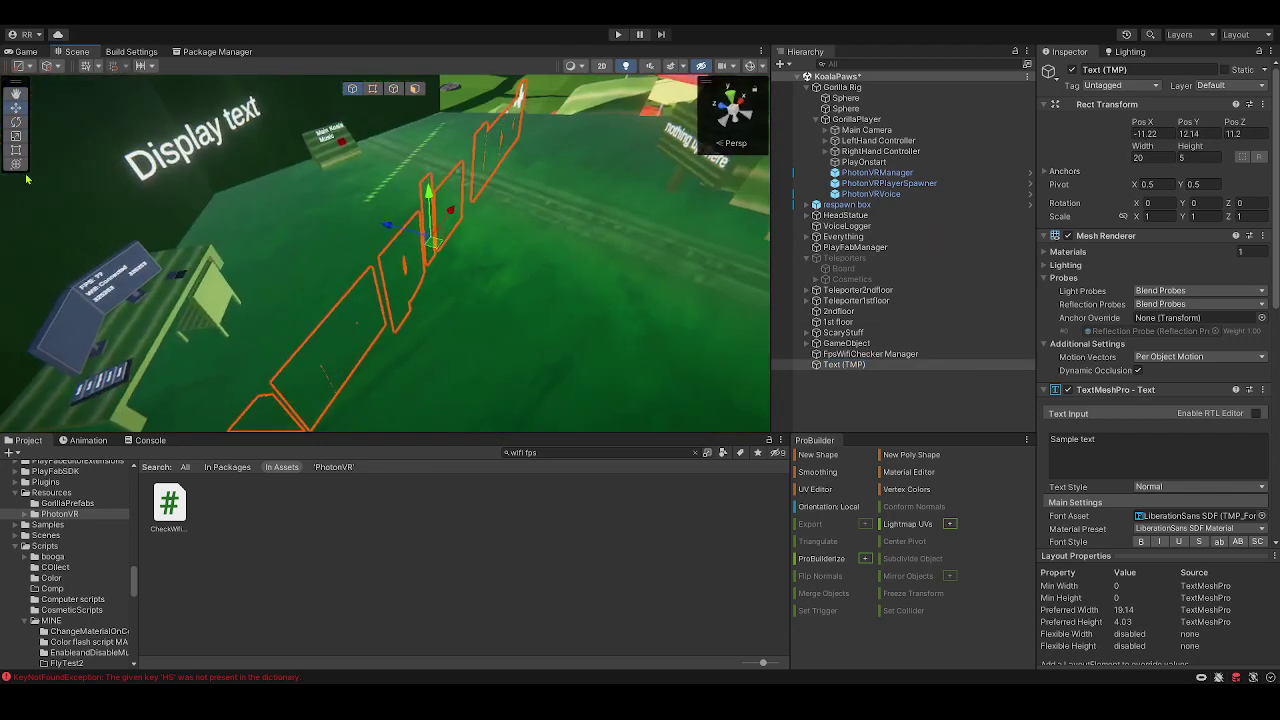
Scale the text down uniformly to about 0.043 and move it to about X -12.25, Y 15.07, Z 10.53.
{"action": "left_click", "coordinate": [15, 150]}
{"action": "left_click", "coordinate": [15, 136]}
{"action": "left_click_drag", "start_coordinate": [429, 236], "coordinate": [303, 213]}
{"action": "right_click_drag", "start_coordinate": [303, 213], "coordinate": [270, 214]}
{"action": "left_click", "coordinate": [12, 107]}
{"action": "right_click_drag", "start_coordinate": [436, 222], "coordinate": [448, 264]}
{"action": "left_click_drag", "start_coordinate": [472, 282], "coordinate": [447, 100]}
{"action": "right_click_drag", "start_coordinate": [500, 260], "coordinate": [590, 200]}
{"action": "left_click_drag", "start_coordinate": [342, 300], "coordinate": [298, 322]}
{"action": "right_click_drag", "start_coordinate": [298, 322], "coordinate": [269, 330]}
Duplicate the sample text just above the original, naming the lower text Fps and the upper copy Wifi.
{"action": "key", "text": "ctrl+d"}
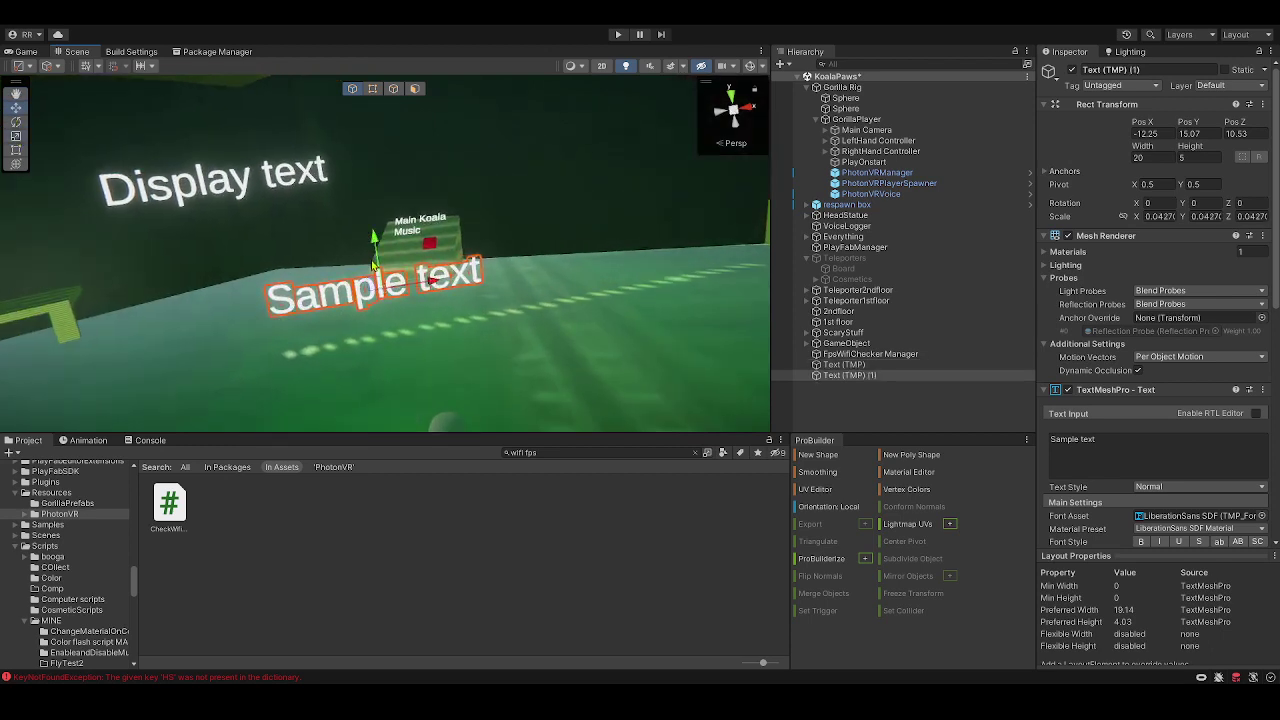
{"action": "left_click_drag", "start_coordinate": [372, 262], "coordinate": [370, 215]}
{"action": "left_click", "coordinate": [845, 365], "text": "ctrl"}
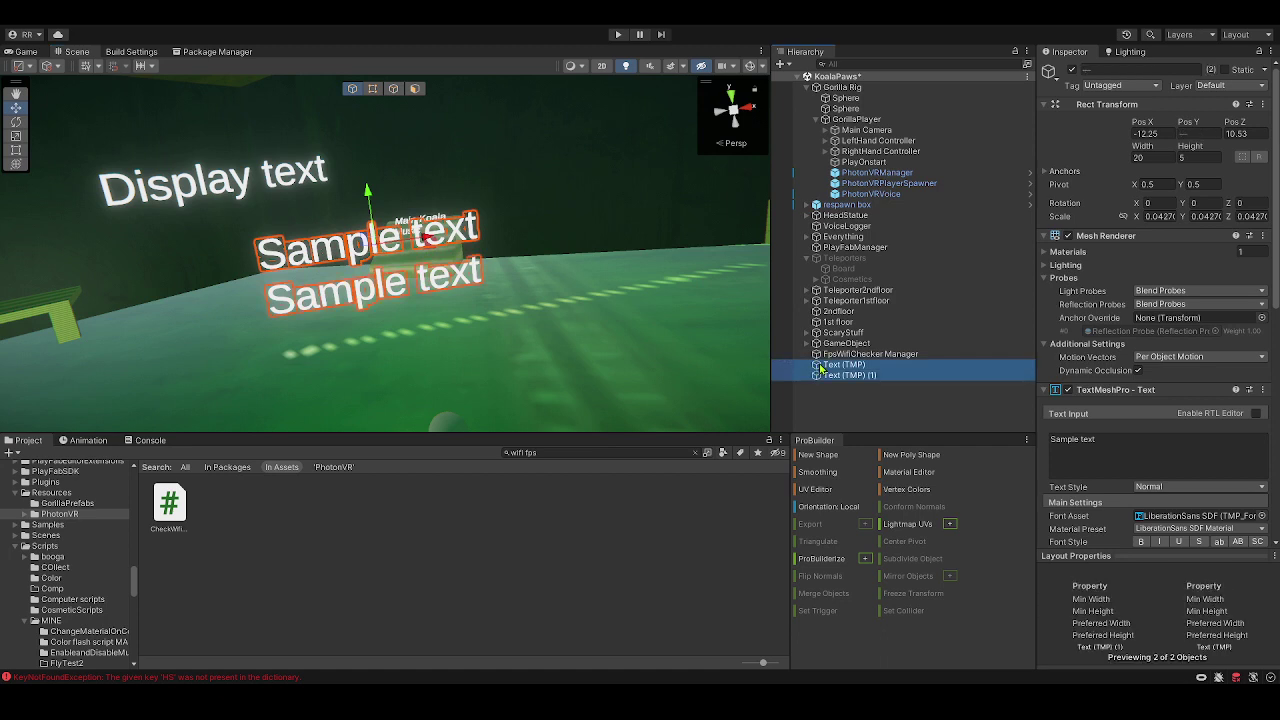
{"action": "left_click", "coordinate": [820, 366]}
{"action": "key", "text": "Return"}
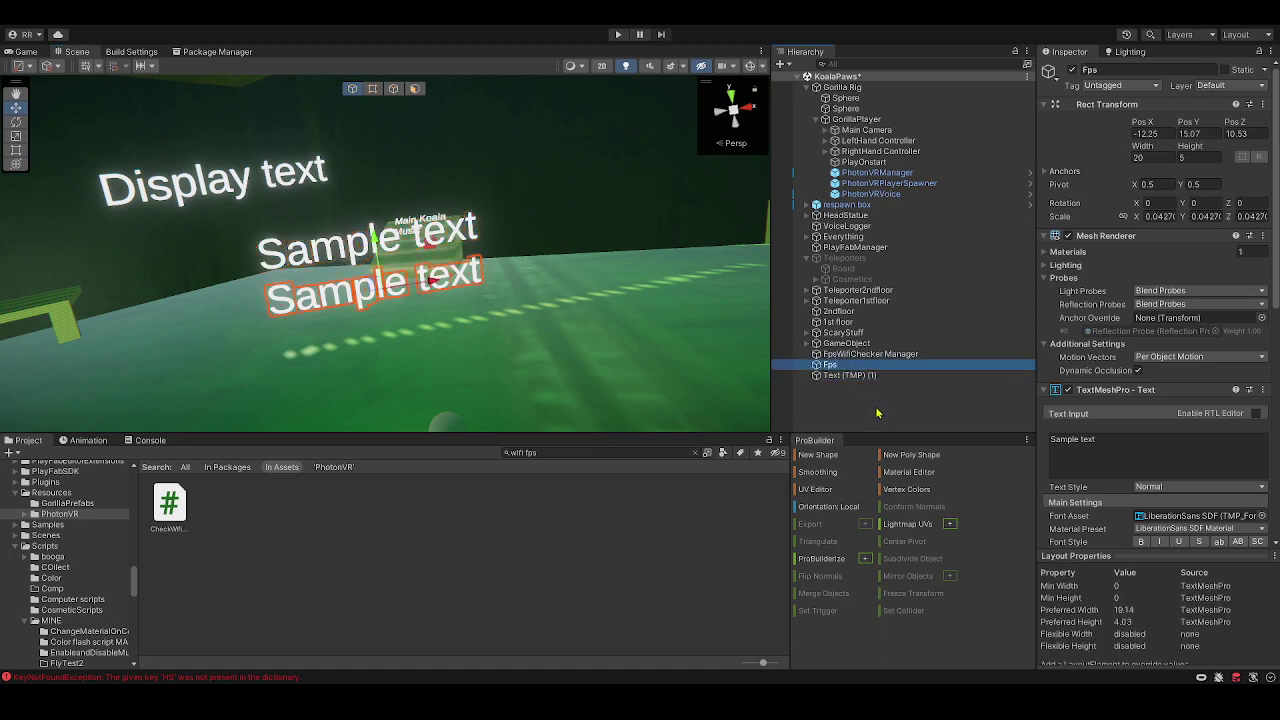
{"action": "left_click", "coordinate": [850, 375]}
{"action": "key", "text": "F2"}
{"action": "type", "text": "Wifi"}
{"action": "key", "text": "Return"}
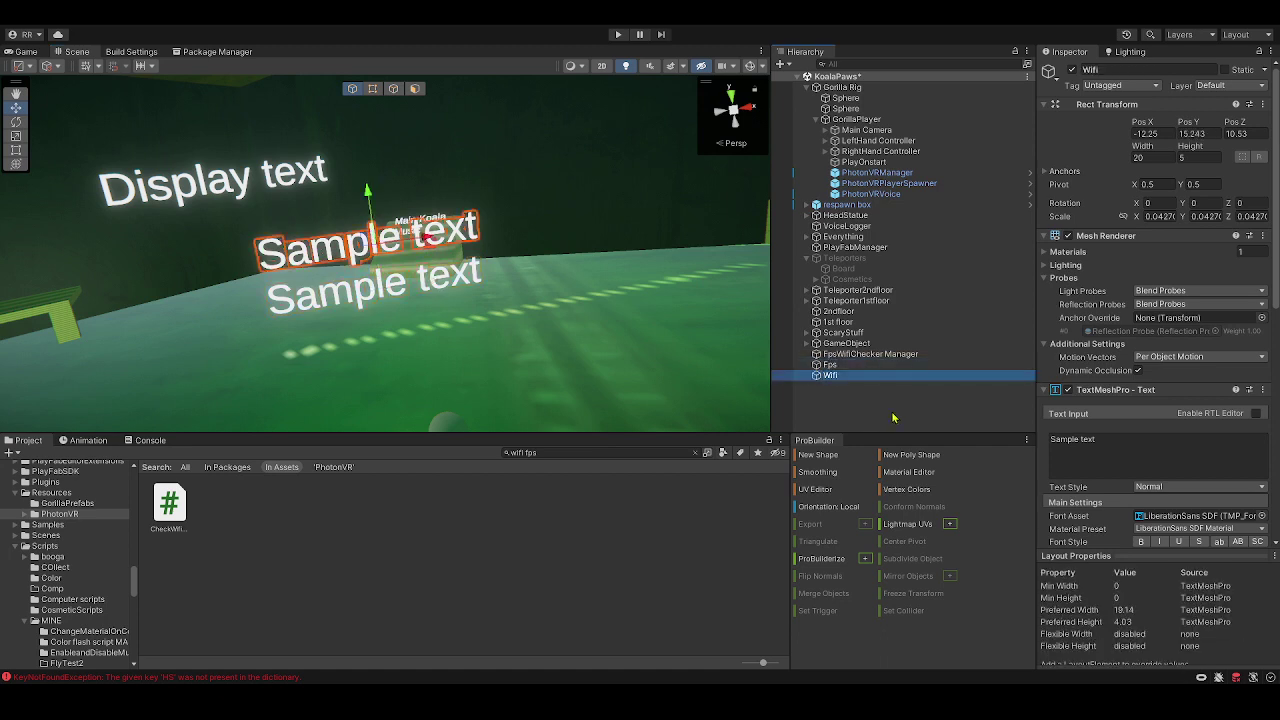
Assign the Fps and Wifi texts to the Fps Text and Wifi Text references on FpsWifiChecker Manager.
{"action": "right_click_drag", "start_coordinate": [540, 314], "coordinate": [508, 322]}
{"action": "left_click", "coordinate": [860, 354]}
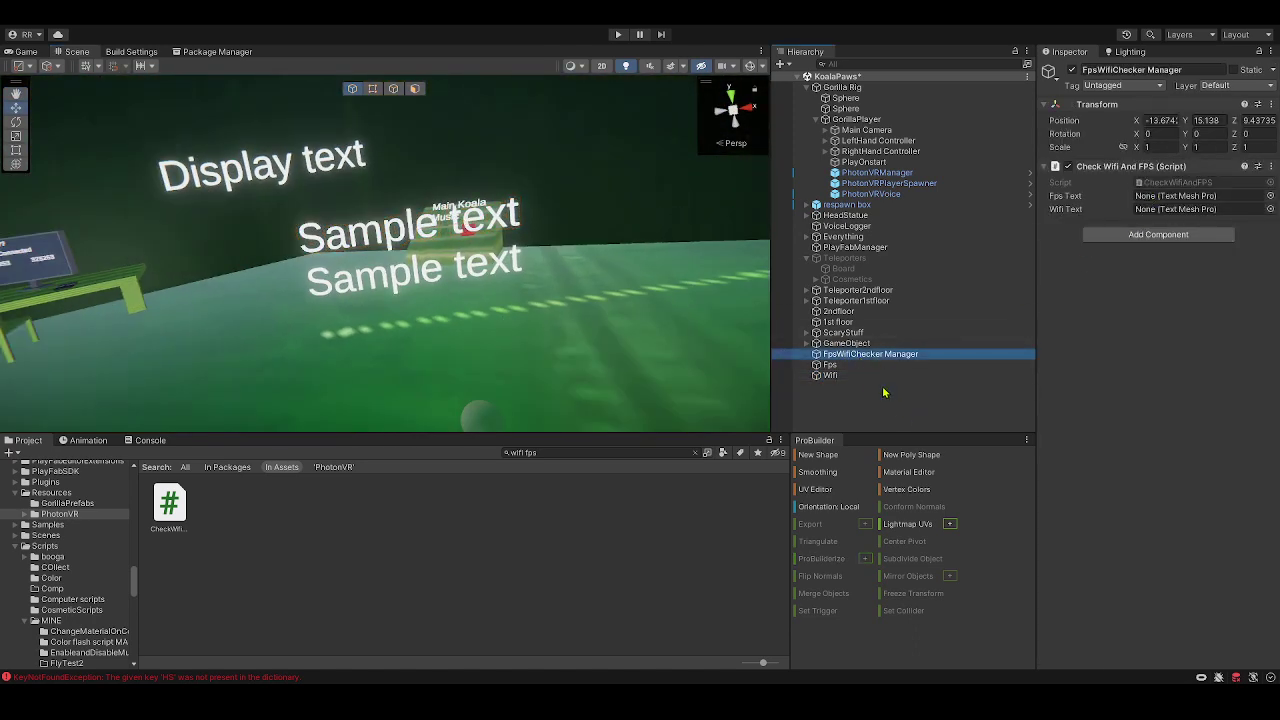
{"action": "left_click_drag", "start_coordinate": [836, 366], "coordinate": [1148, 198]}
{"action": "left_click", "coordinate": [830, 365]}
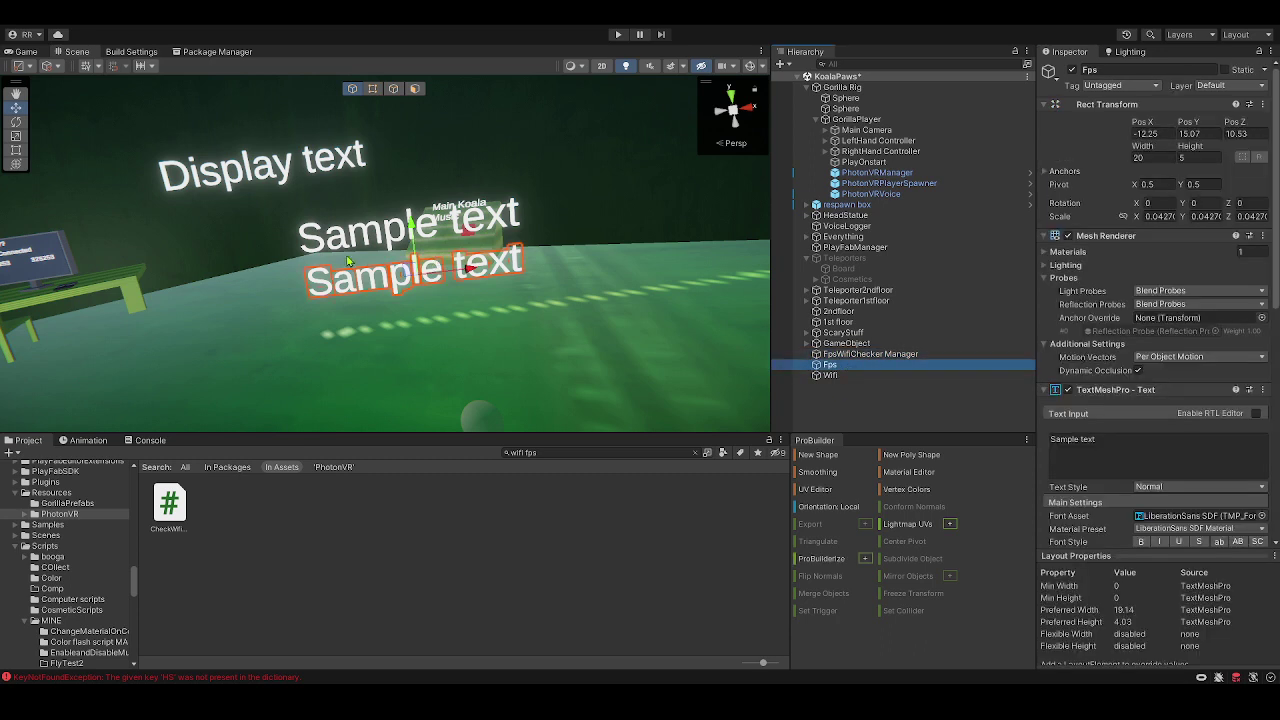
{"action": "left_click", "coordinate": [870, 354]}
{"action": "left_click_drag", "start_coordinate": [830, 375], "coordinate": [1186, 209]}
{"action": "left_click", "coordinate": [868, 384]}
{"action": "left_click", "coordinate": [840, 356]}
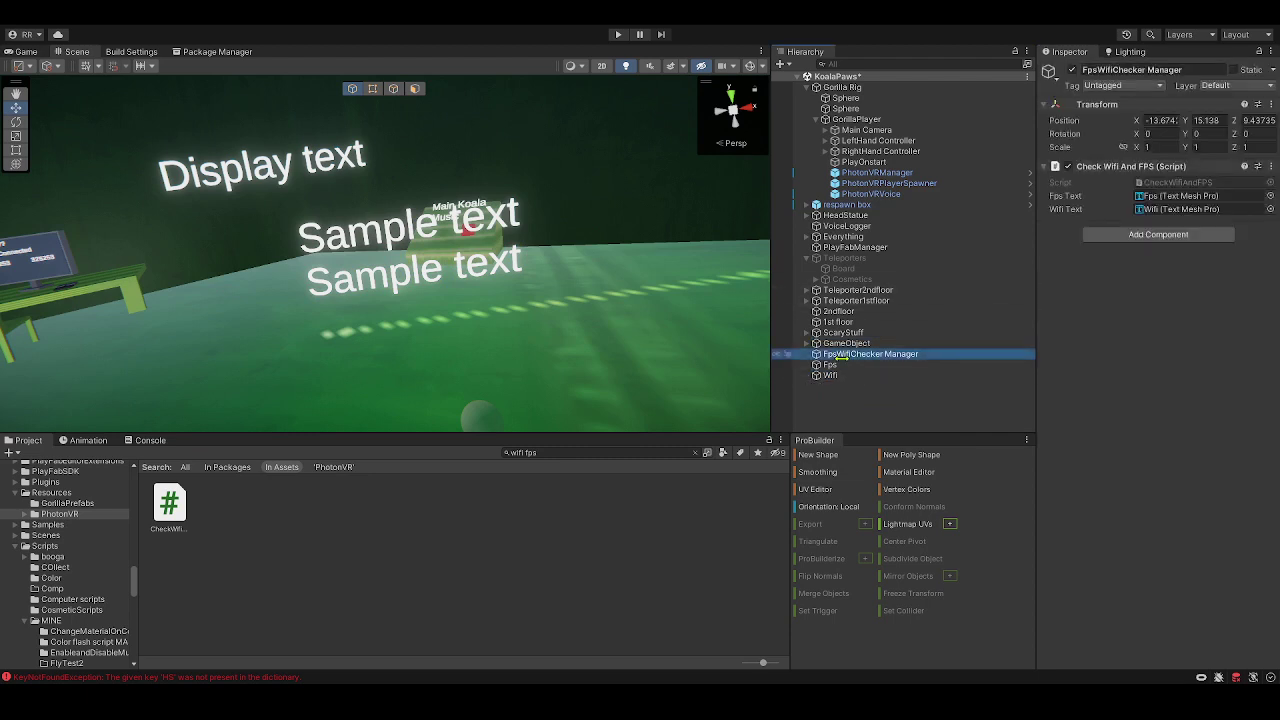
{"action": "left_click", "coordinate": [838, 392]}
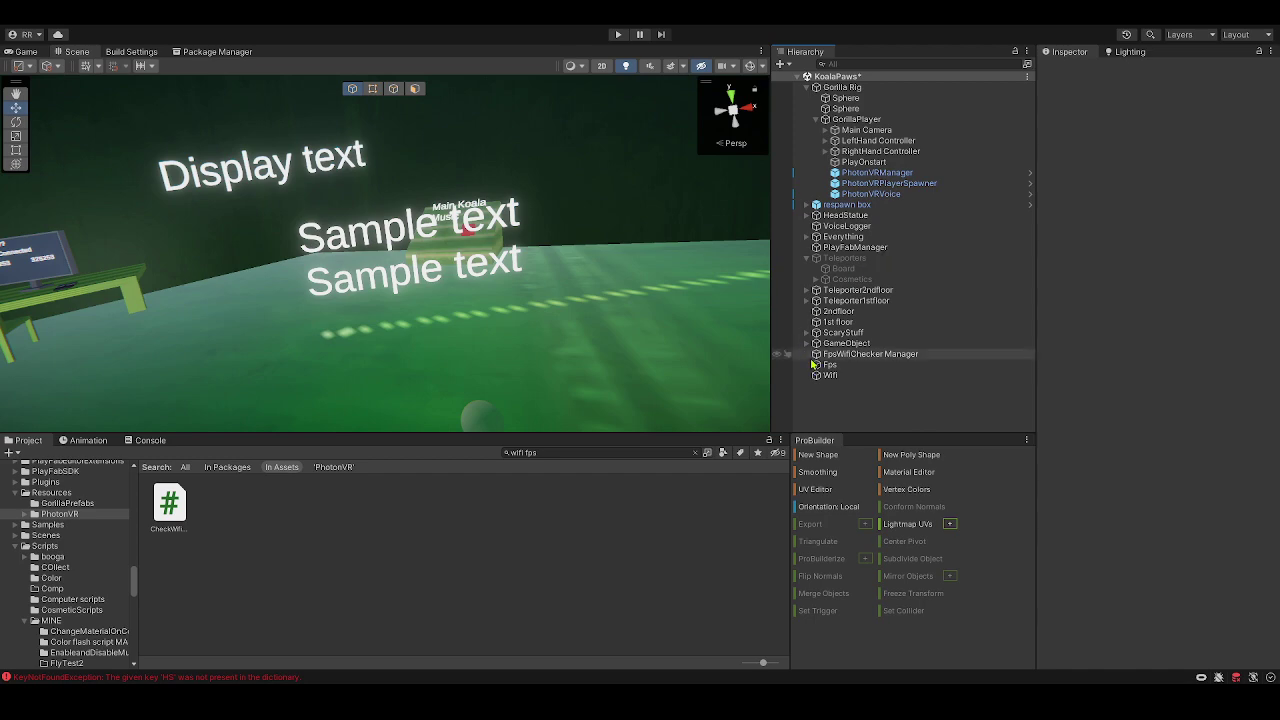
Duplicate the Fps and Wifi texts together, place the copies beside the originals and rotate them about 26° around Y.
{"action": "left_click", "coordinate": [870, 354]}
{"action": "left_click", "coordinate": [830, 364]}
{"action": "left_click", "coordinate": [830, 375], "text": "shift"}
{"action": "right_click_drag", "start_coordinate": [700, 308], "coordinate": [668, 286]}
{"action": "key", "text": "ctrl+d"}
{"action": "left_click", "coordinate": [14, 123]}
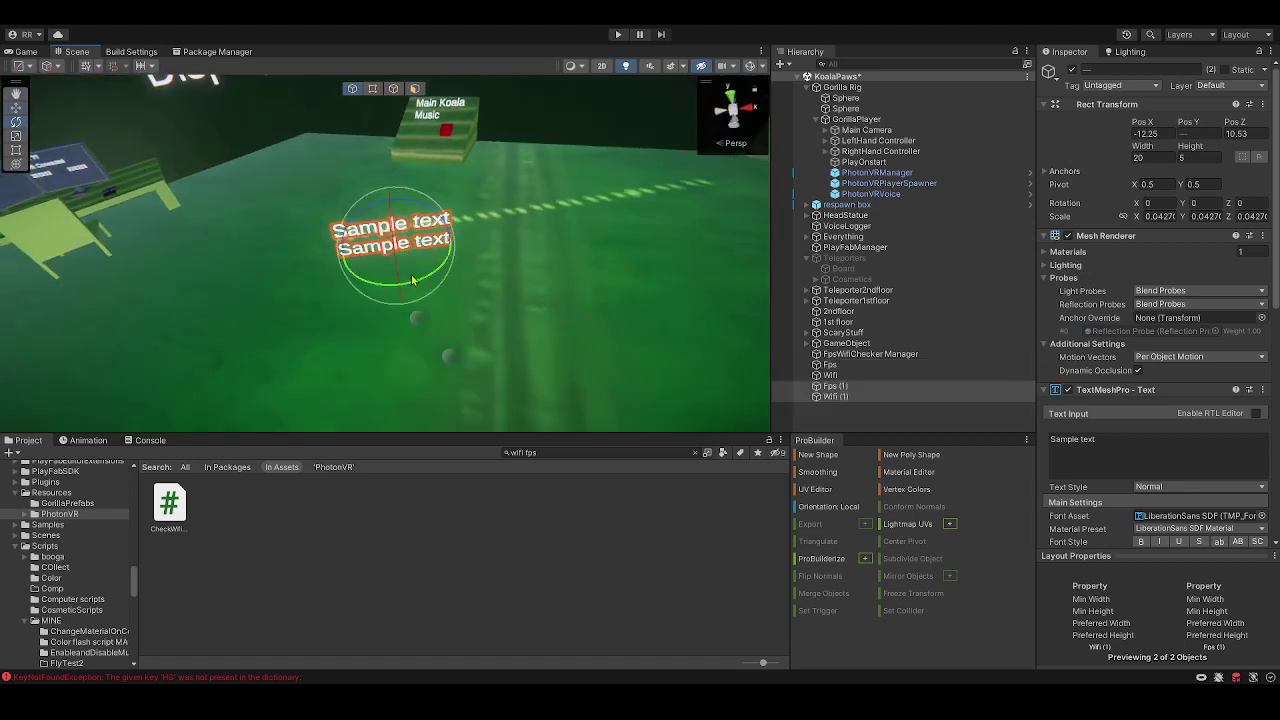
{"action": "left_click_drag", "start_coordinate": [424, 284], "coordinate": [530, 265]}
{"action": "left_click", "coordinate": [12, 110]}
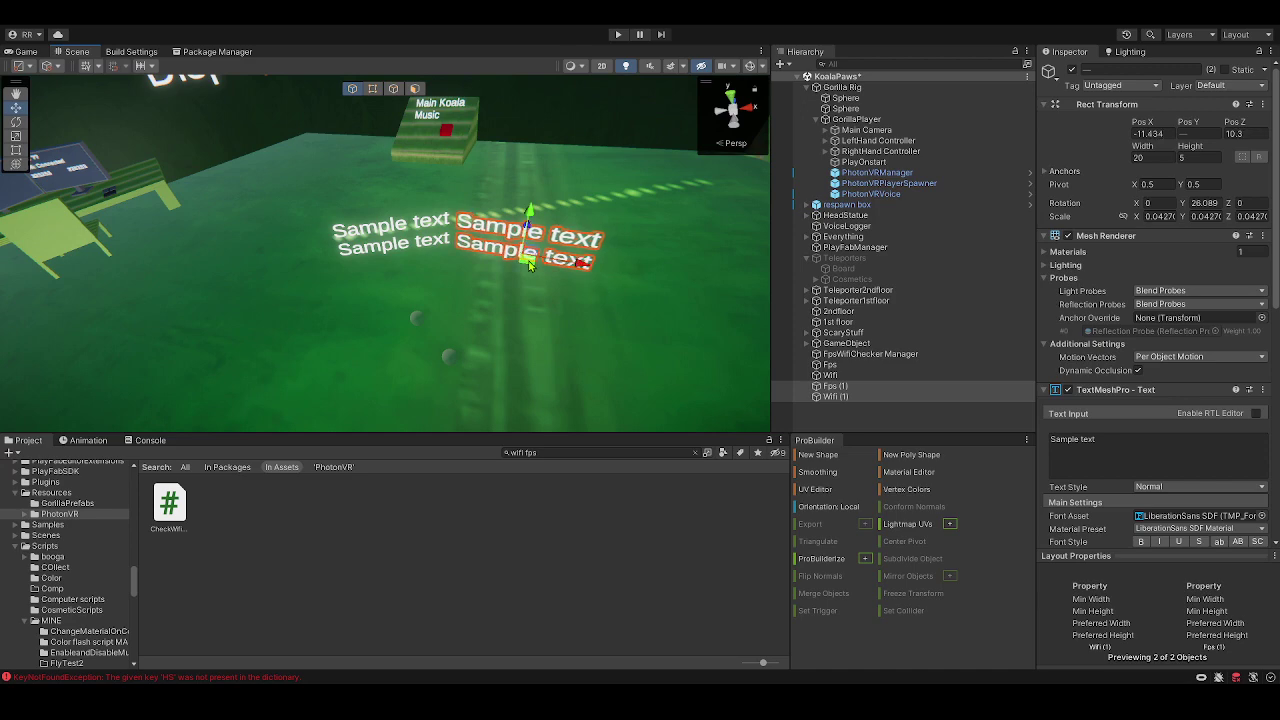
{"action": "right_click_drag", "start_coordinate": [537, 254], "coordinate": [575, 256]}
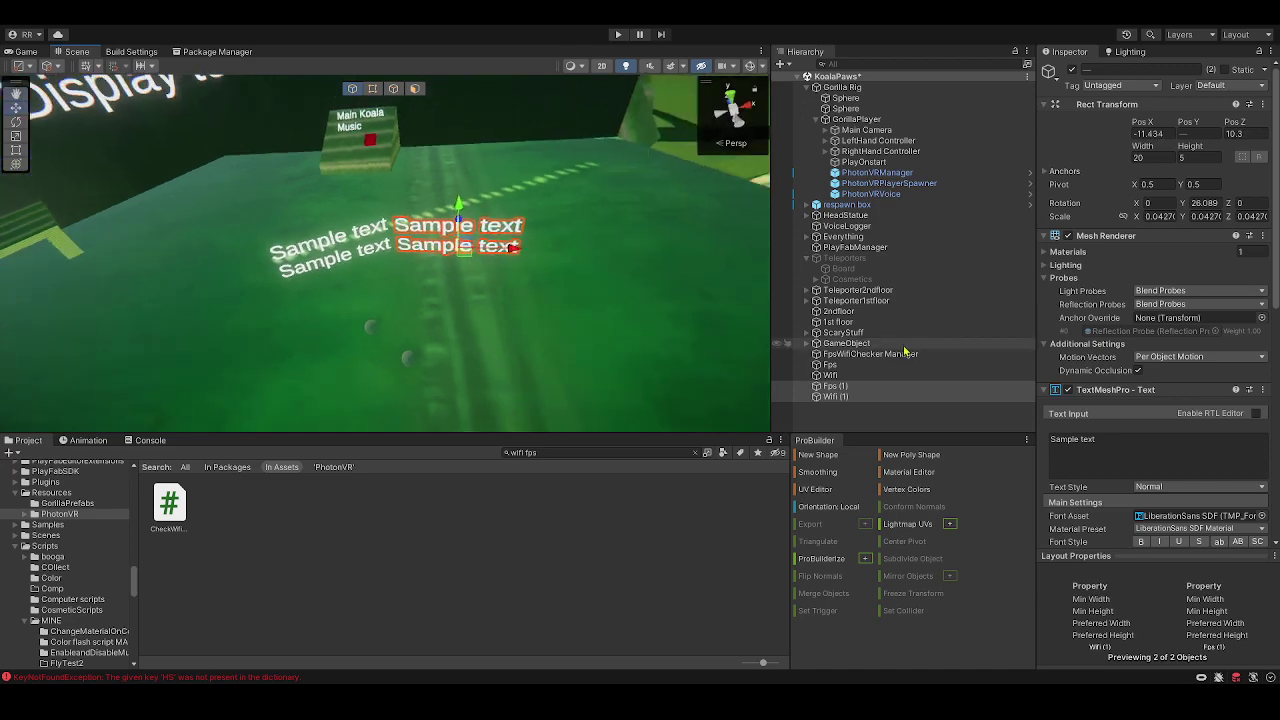
{"action": "scroll", "coordinate": [1113, 416], "scroll_direction": "down", "scroll_amount": 8}
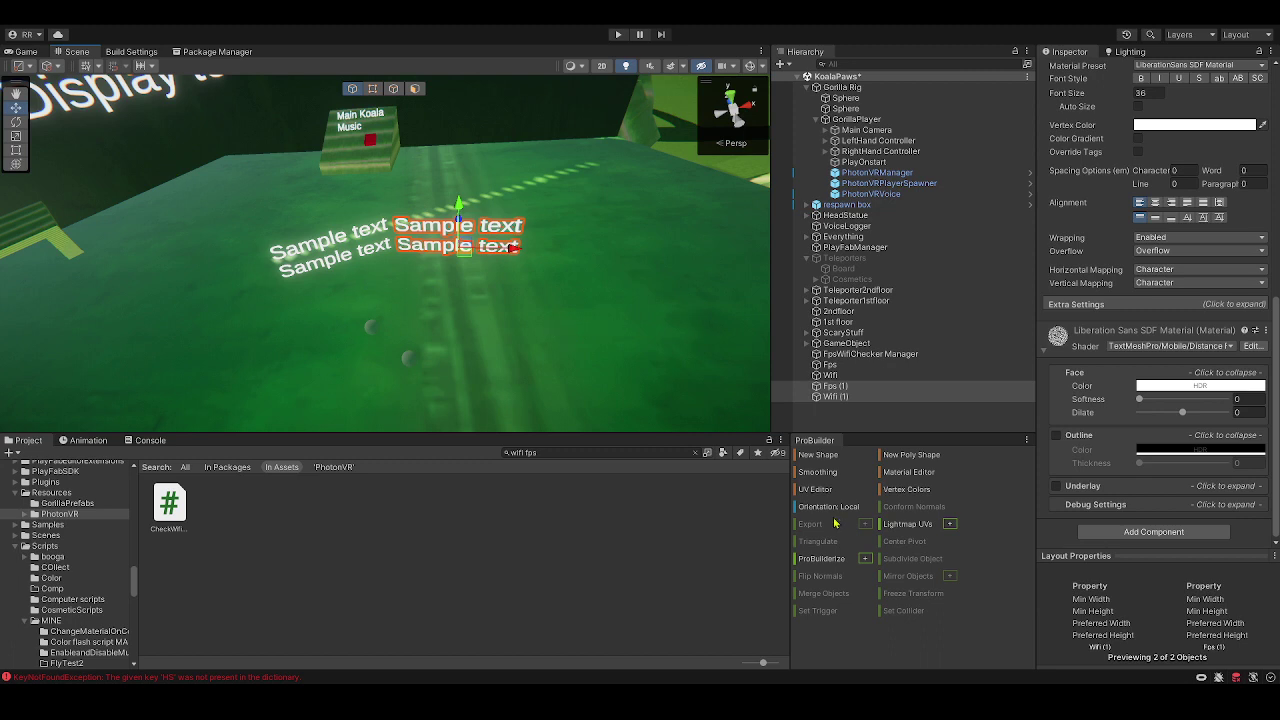
{"action": "left_click_drag", "start_coordinate": [462, 254], "coordinate": [479, 249]}
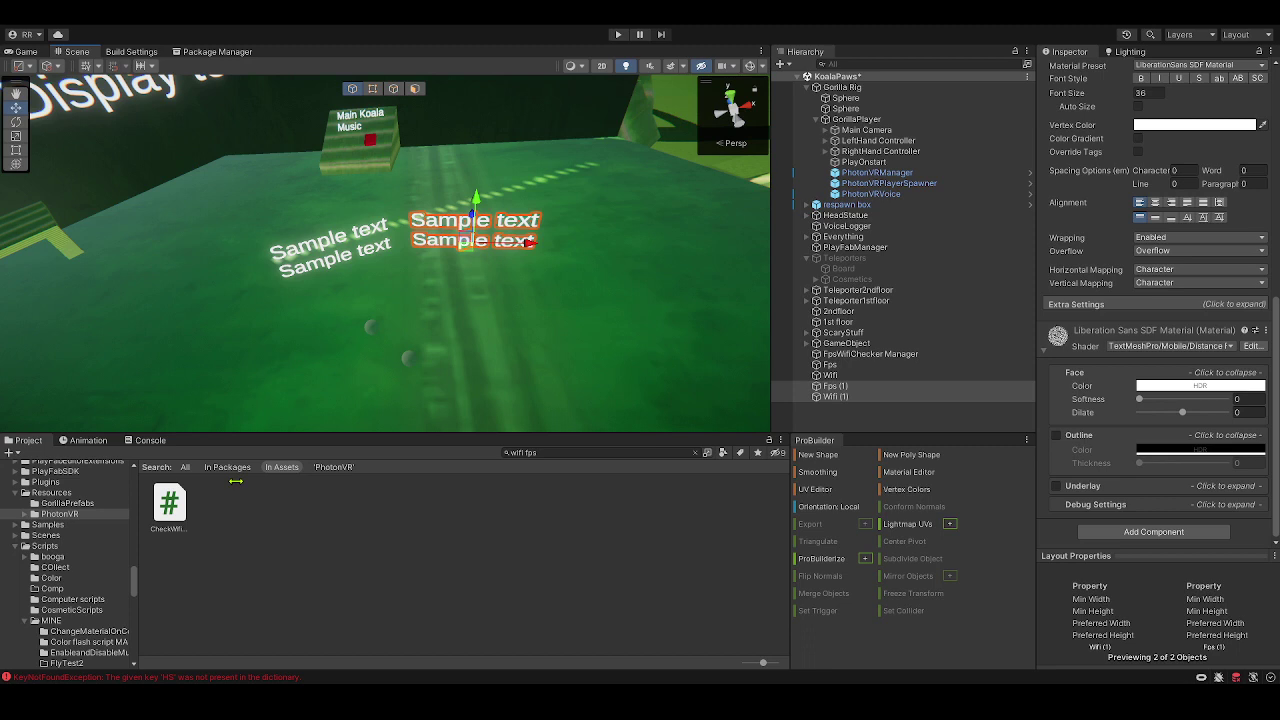
Attach CheckWifiAndFPS to both copies, linking Fps (1) as its own Fps Text and Wifi (1) as its own Wifi Text.
{"action": "left_click_drag", "start_coordinate": [175, 512], "coordinate": [1142, 536]}
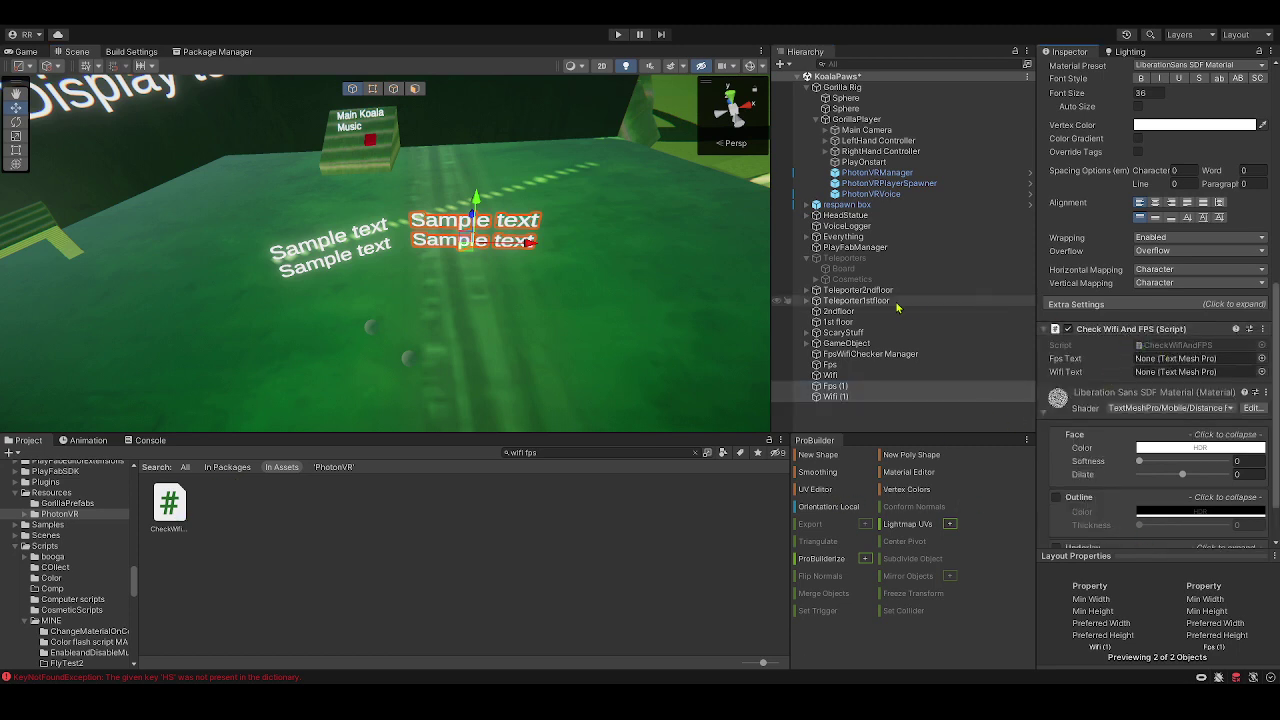
{"action": "left_click", "coordinate": [834, 397]}
{"action": "left_click", "coordinate": [832, 388]}
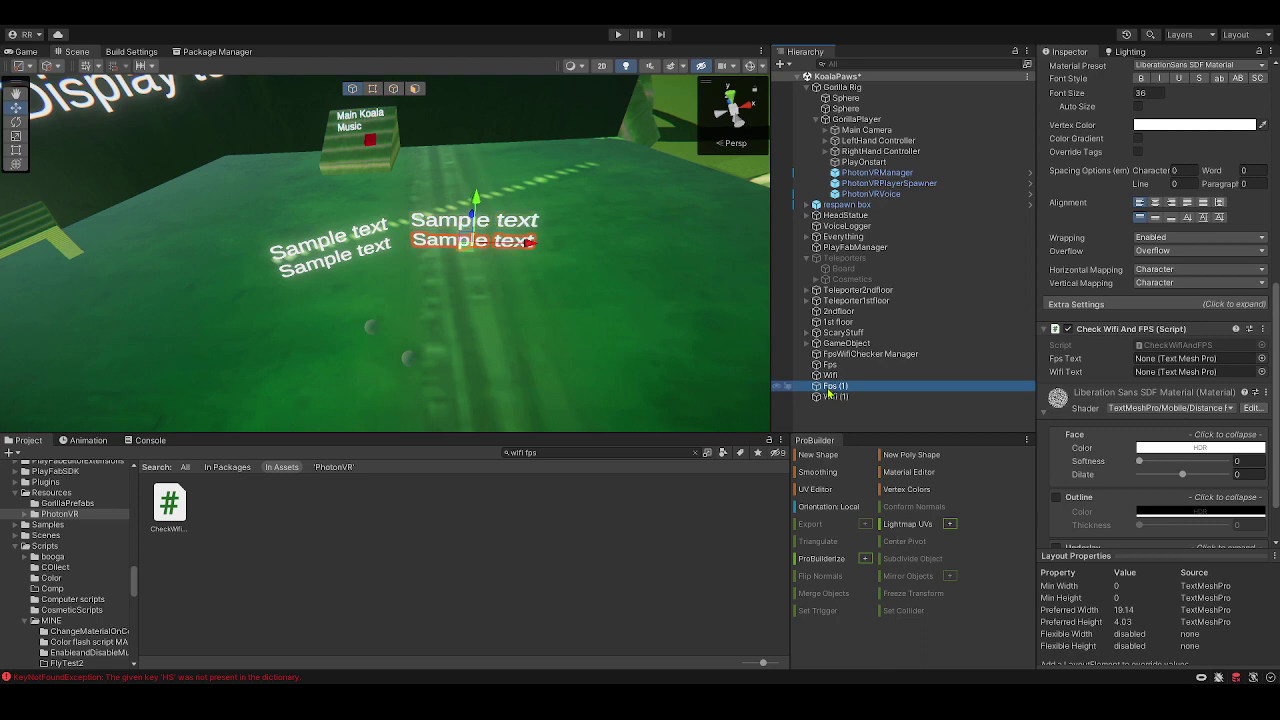
{"action": "left_click_drag", "start_coordinate": [828, 390], "coordinate": [1160, 358]}
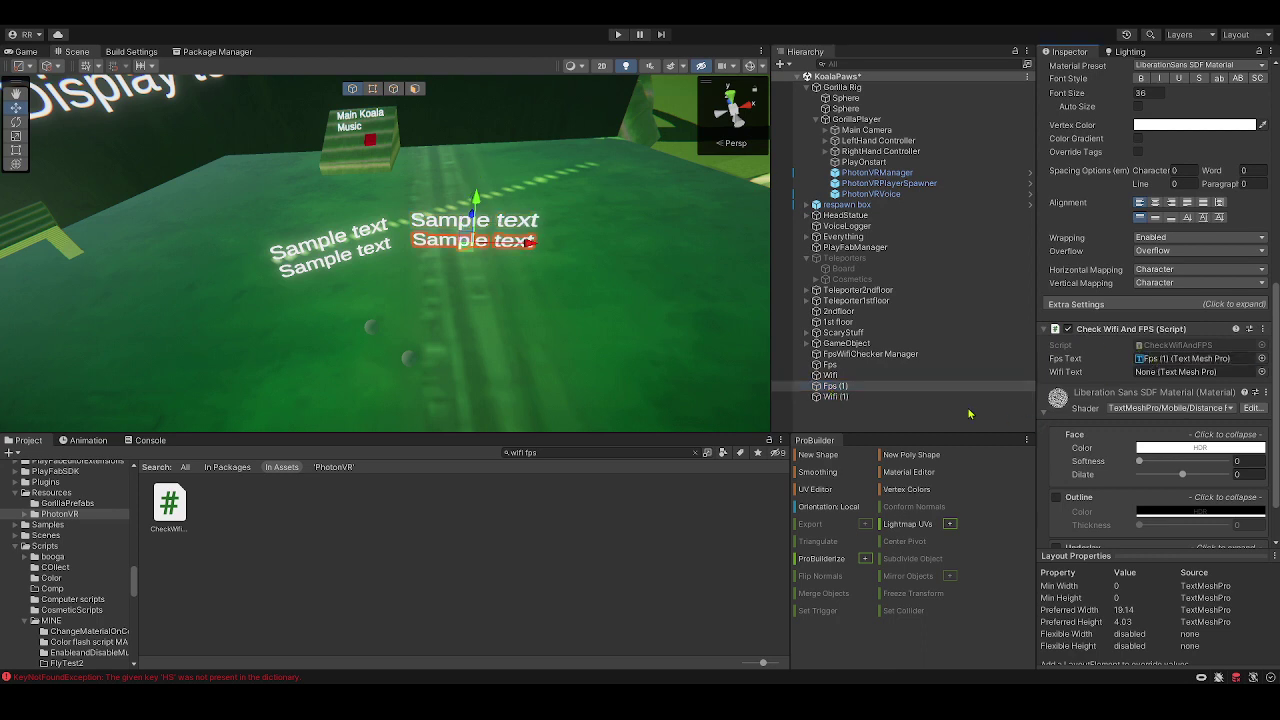
{"action": "left_click", "coordinate": [853, 399]}
{"action": "left_click_drag", "start_coordinate": [853, 399], "coordinate": [1180, 371]}
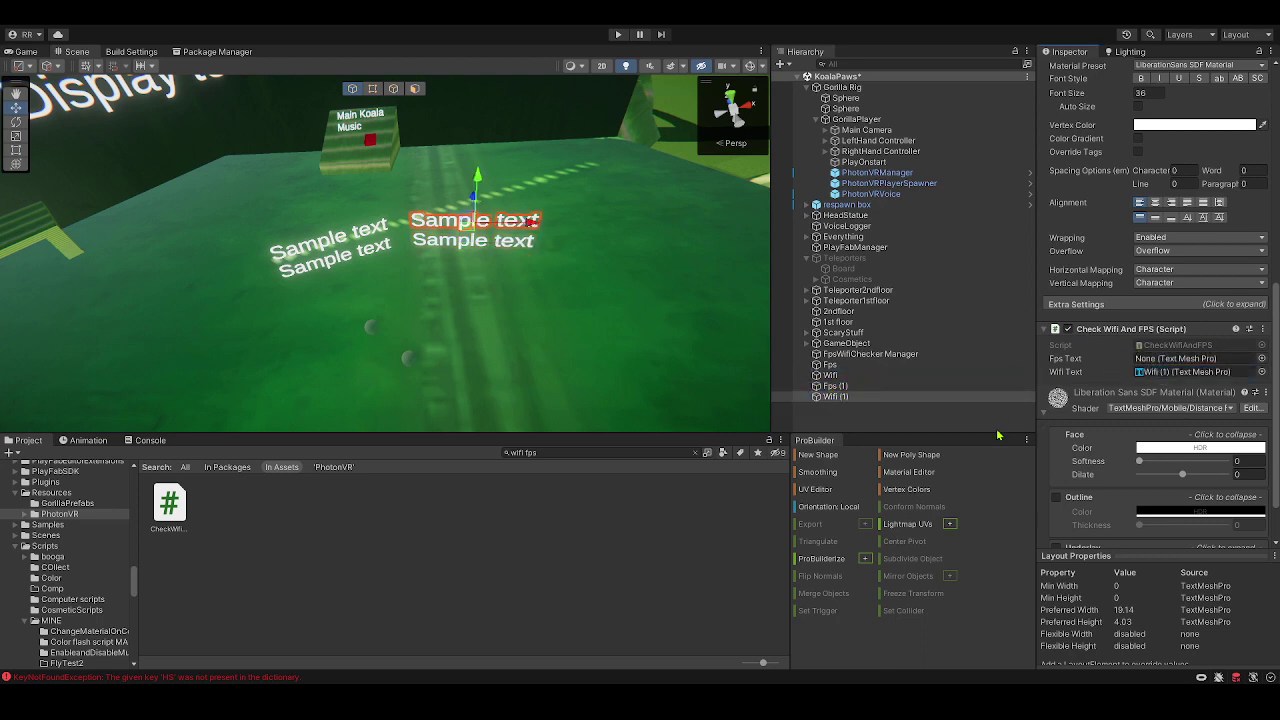
Complete the script references on both text copies: assign Fps (1) as Wifi (1)'s Fps Text and Wifi (1) as Fps (1)'s Wifi Text.
{"action": "left_click_drag", "start_coordinate": [830, 390], "coordinate": [1143, 361]}
{"action": "left_click", "coordinate": [936, 388]}
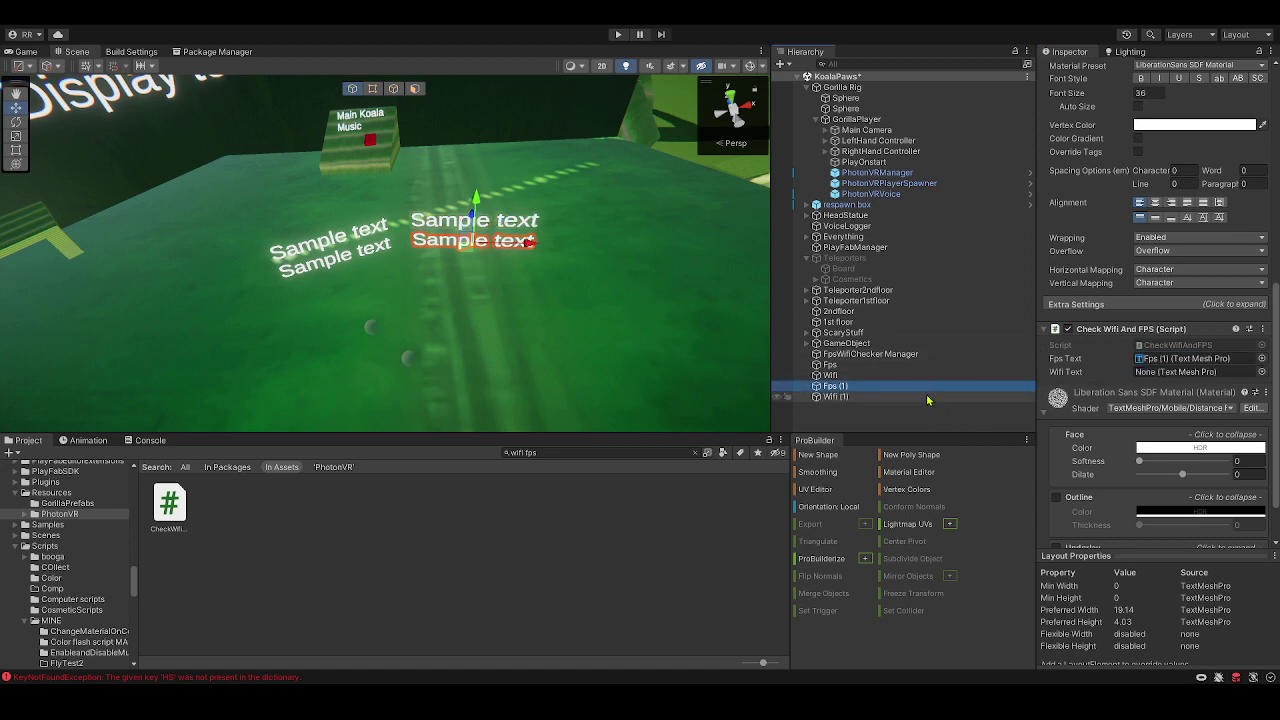
{"action": "left_click_drag", "start_coordinate": [929, 398], "coordinate": [1167, 376]}
Run the scene in play mode to check the Wifi and FPS texts, and stop it again.
{"action": "right_click_drag", "start_coordinate": [308, 366], "coordinate": [294, 291]}
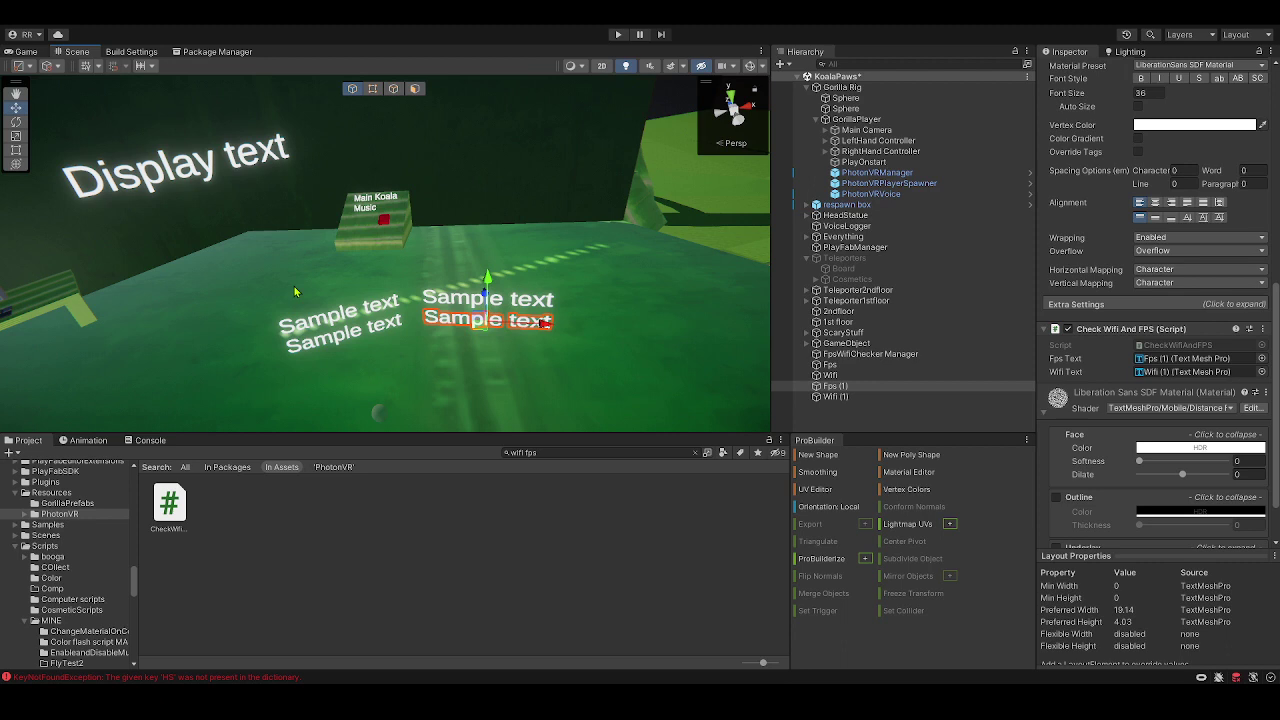
{"action": "left_click", "coordinate": [618, 35]}
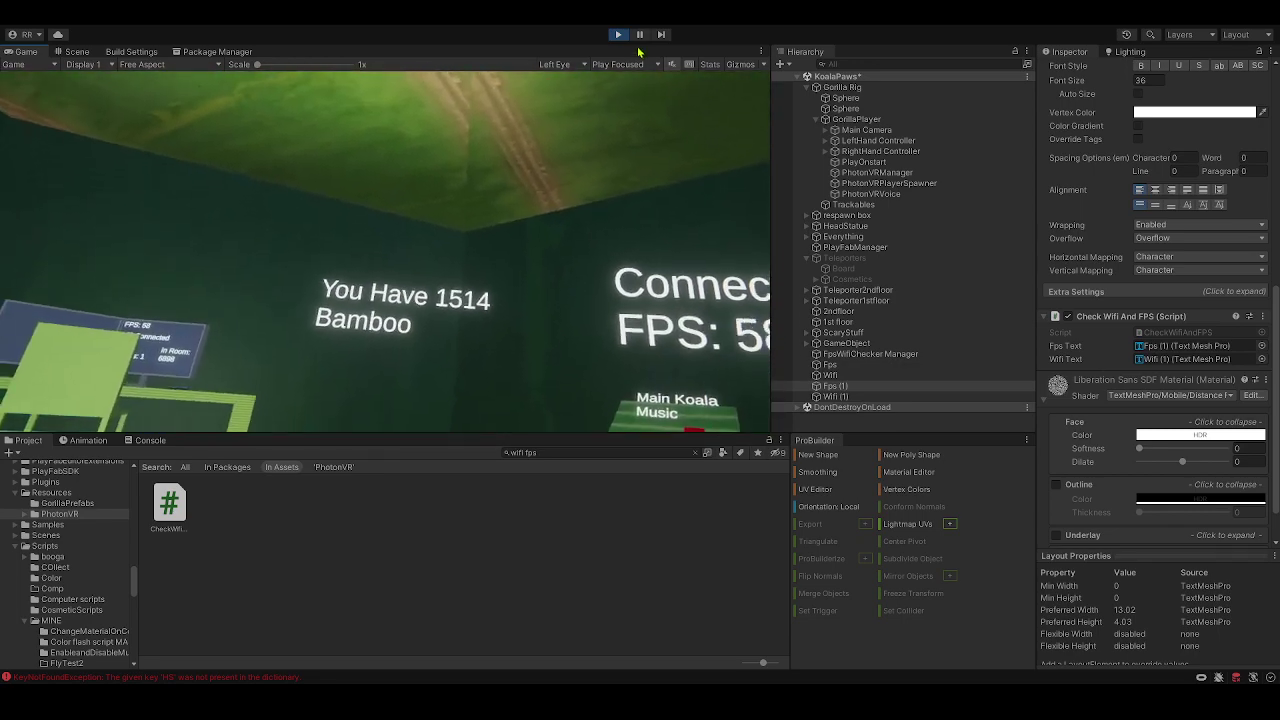
{"action": "left_click", "coordinate": [618, 34]}
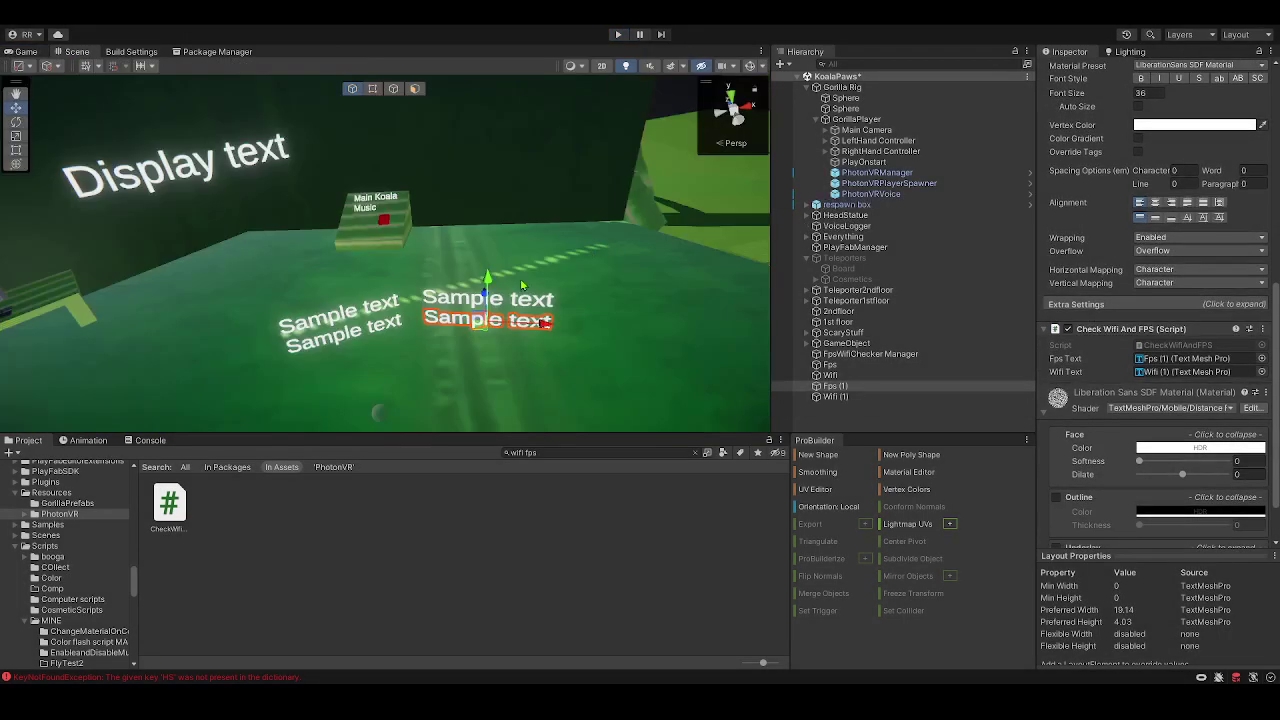
Duplicate the original Wifi text, place the copy just above it and set its displayed text to "Wifi".
{"action": "left_click", "coordinate": [369, 316]}
{"action": "mouse_move", "coordinate": [369, 316]}
{"action": "right_mouse_down"}
{"action": "mouse_move", "coordinate": [380, 323]}
{"action": "mouse_move", "coordinate": [372, 316]}
{"action": "right_mouse_up"}
{"action": "key", "text": "w"}
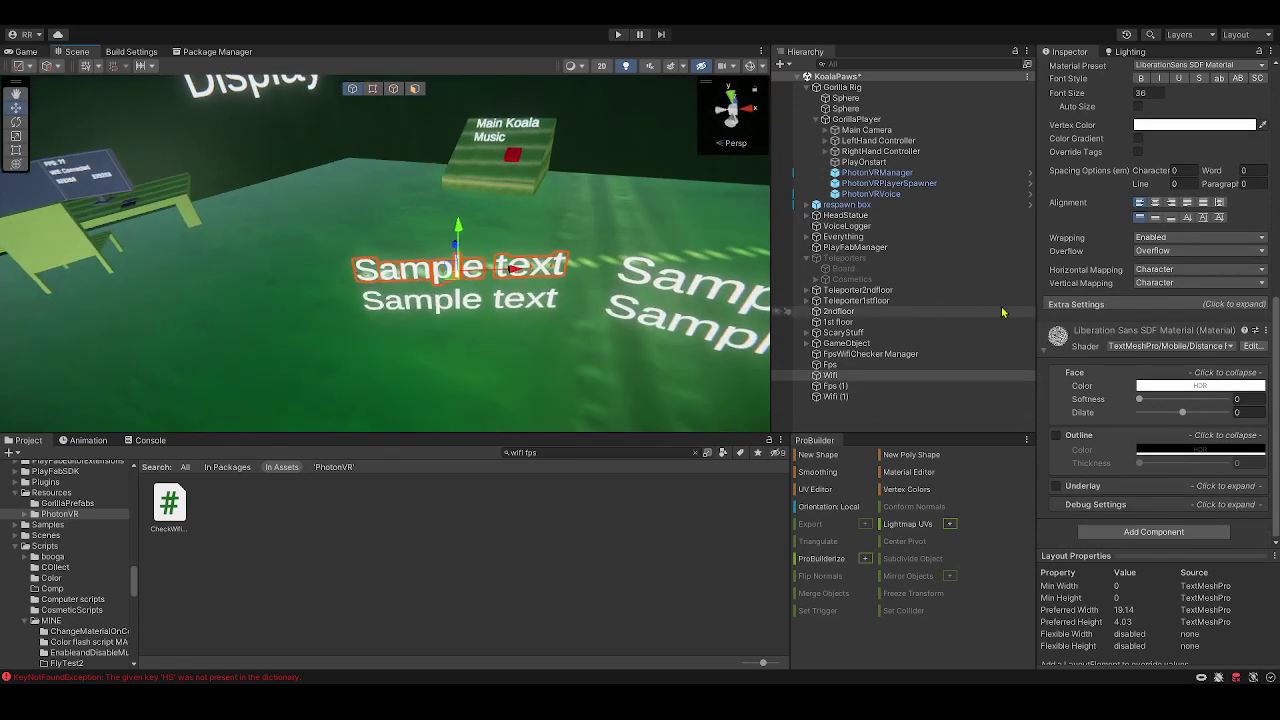
{"action": "key", "text": "ctrl+d"}
{"action": "scroll", "coordinate": [1195, 310], "scroll_direction": "up", "scroll_amount": 5}
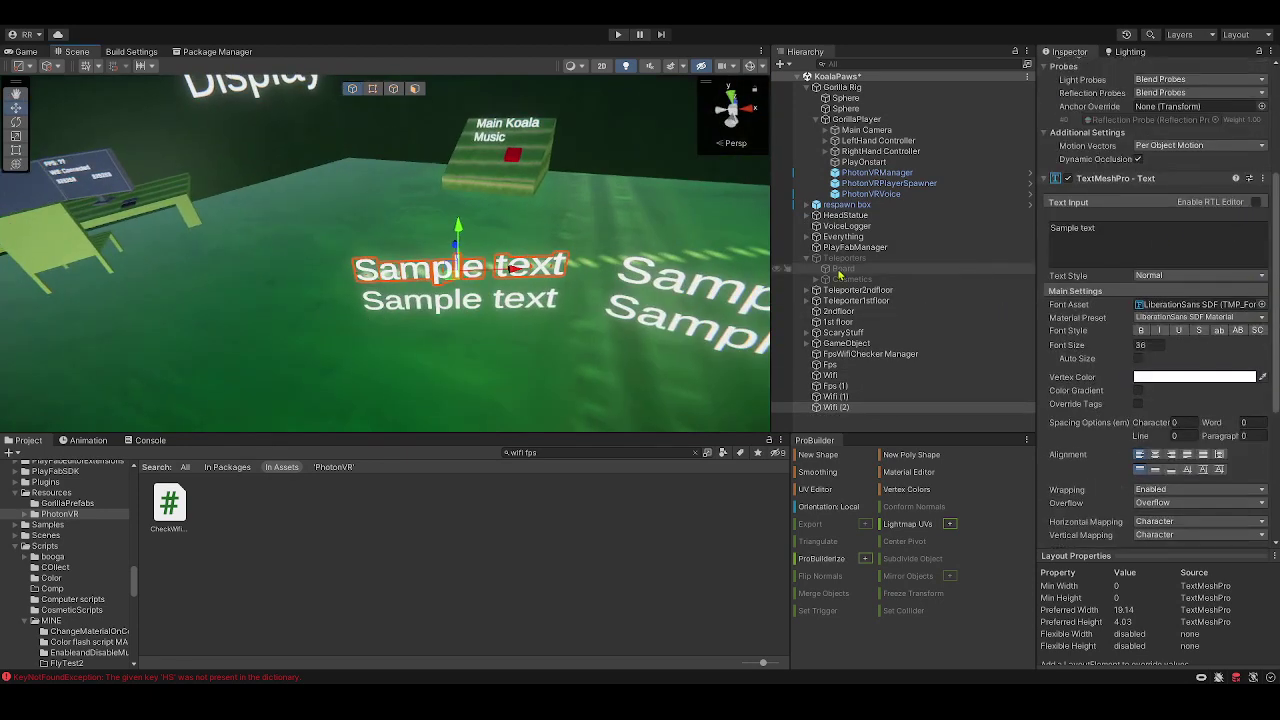
{"action": "right_click_drag", "start_coordinate": [472, 272], "coordinate": [479, 275]}
{"action": "key", "text": "w"}
{"action": "left_click_drag", "start_coordinate": [471, 242], "coordinate": [471, 205]}
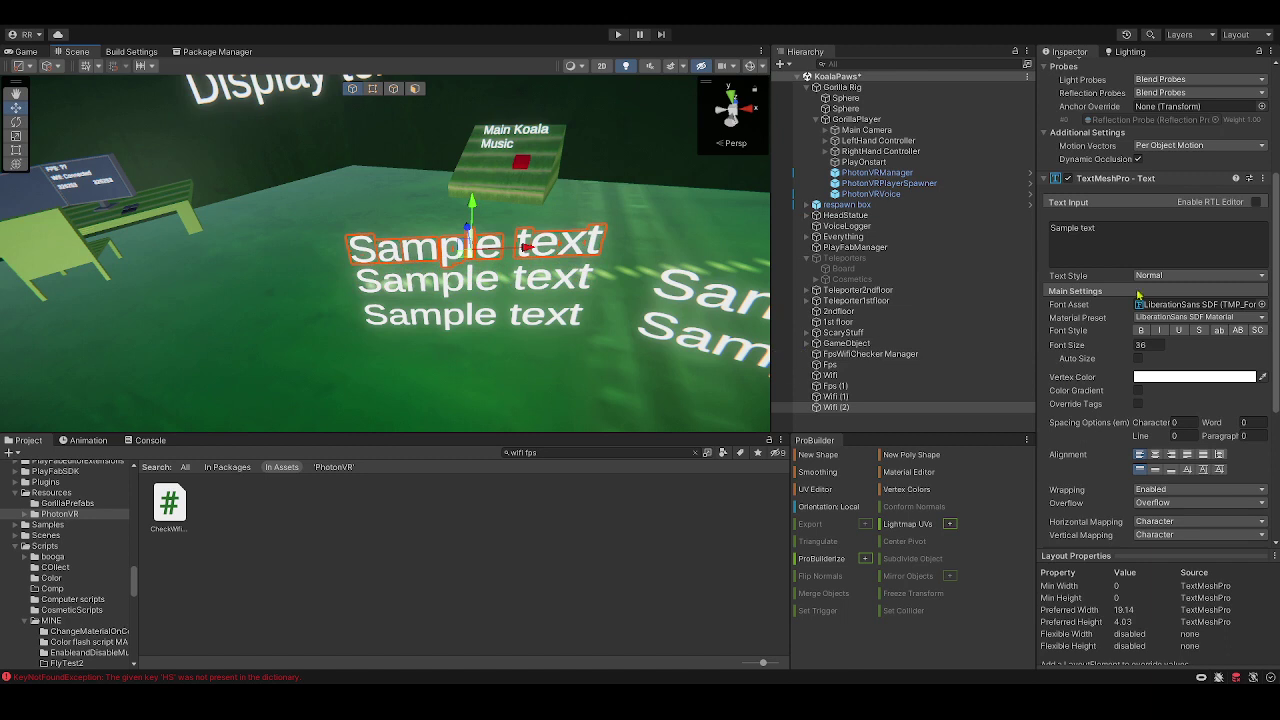
{"action": "left_click", "coordinate": [1115, 238]}
{"action": "type", "text": "Wifi"}
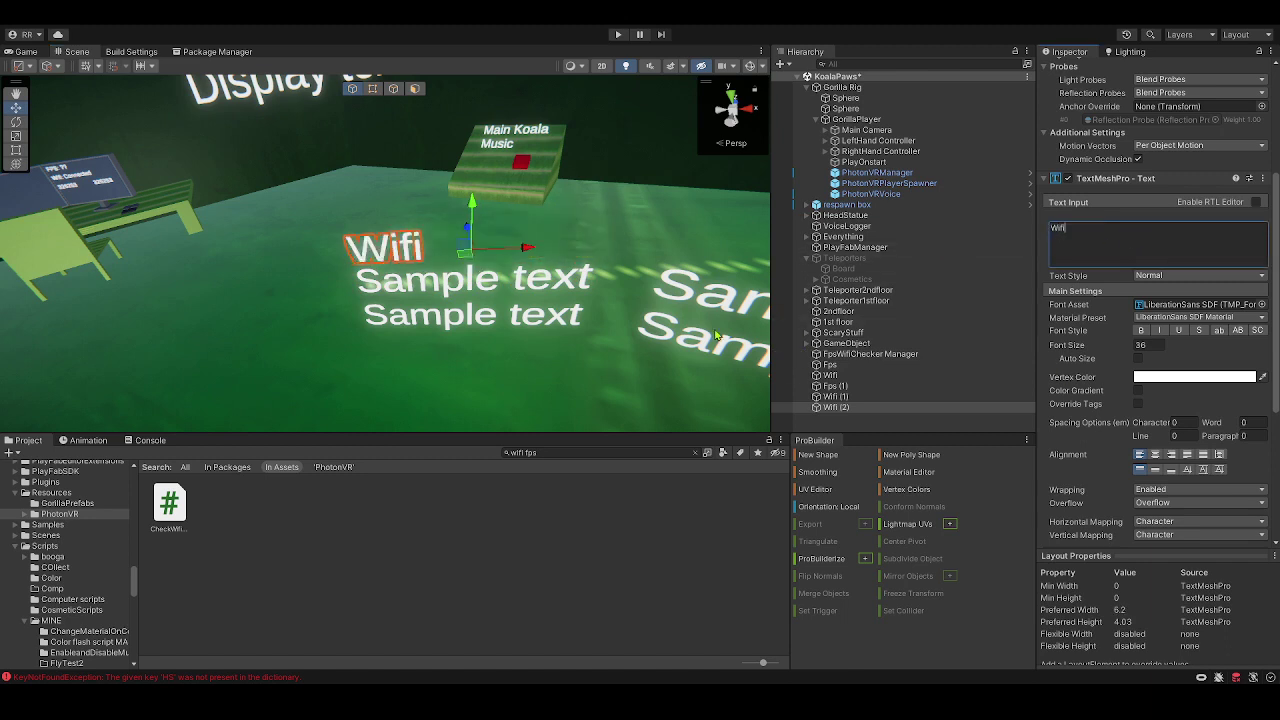
Duplicate the Wifi (1) text, place the copy just above it and set its displayed text to "Wifi".
{"action": "left_click", "coordinate": [707, 310]}
{"action": "right_click_drag", "start_coordinate": [400, 258], "coordinate": [480, 250]}
{"action": "key", "text": "d"}
{"action": "key", "text": "ctrl+d"}
{"action": "left_click_drag", "start_coordinate": [521, 250], "coordinate": [531, 210]}
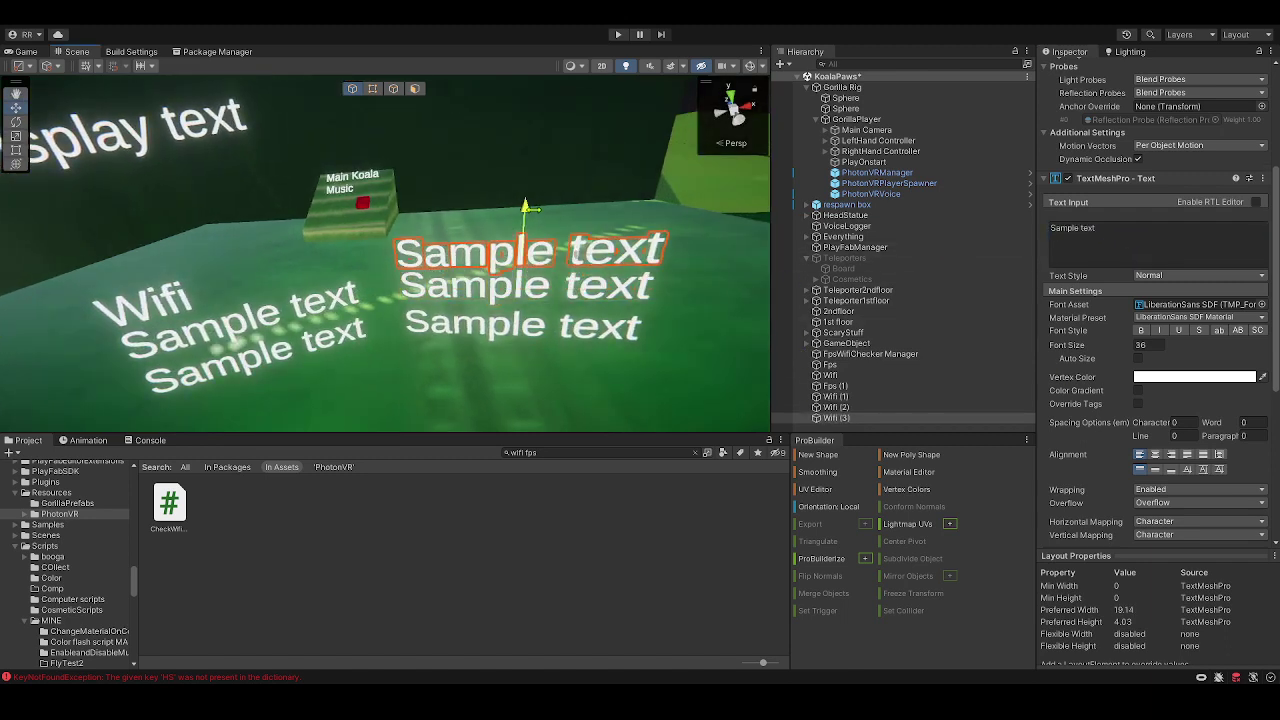
{"action": "left_click", "coordinate": [1181, 233]}
{"action": "key", "text": "ctrl+a"}
{"action": "type", "text": "Wifi"}
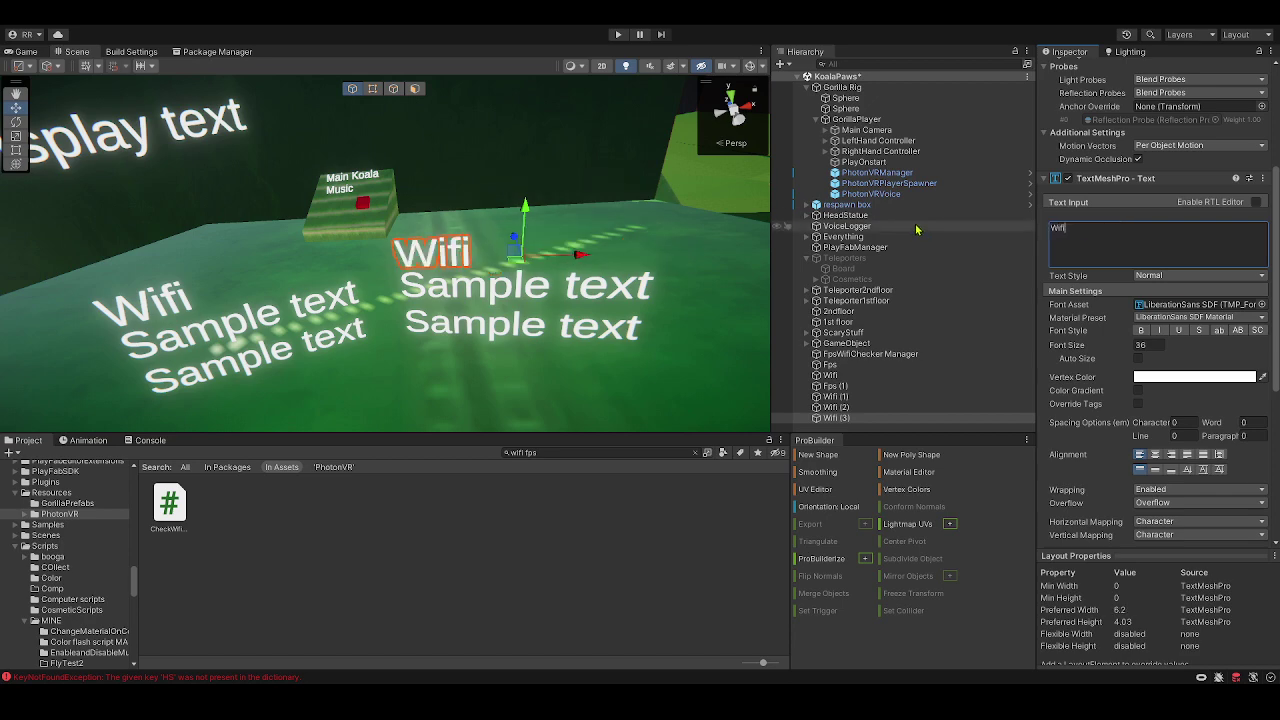
Remove the Check Wifi And FPS script from the Wifi (3) label and start play mode.
{"action": "scroll", "coordinate": [1212, 241], "scroll_direction": "down", "scroll_amount": 5}
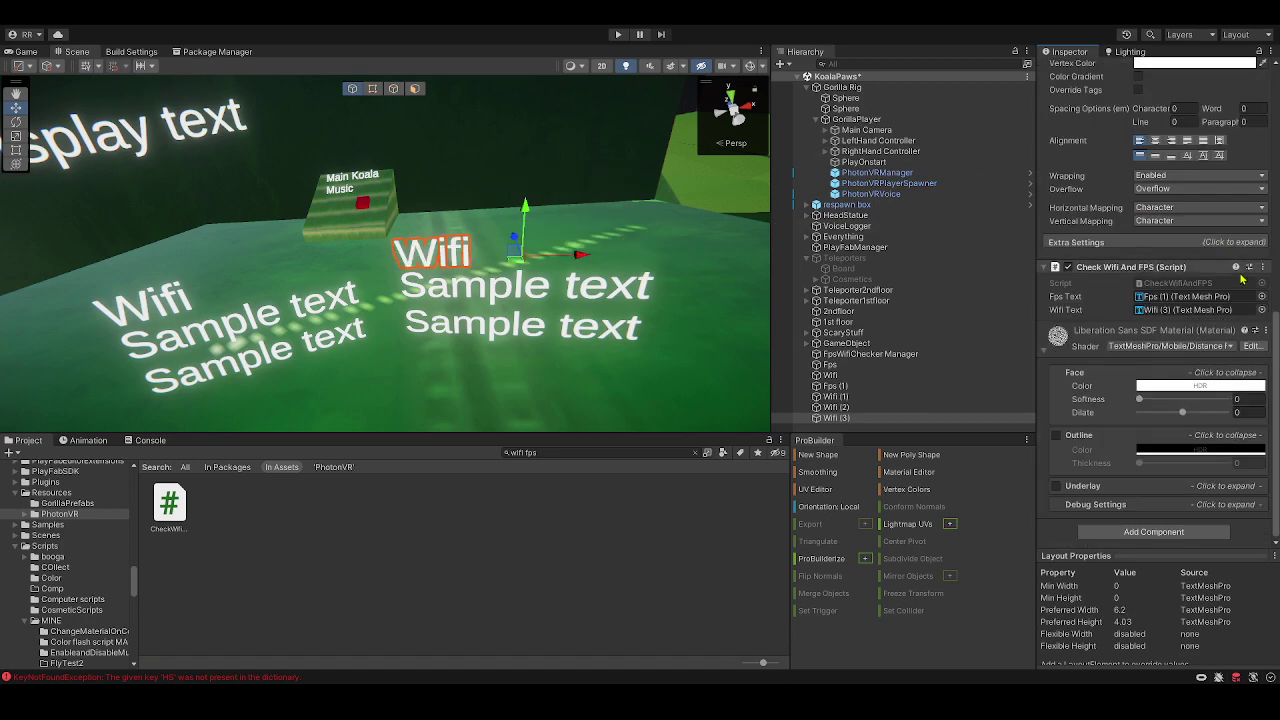
{"action": "left_click", "coordinate": [1263, 268]}
{"action": "left_click", "coordinate": [1216, 306]}
{"action": "left_click", "coordinate": [617, 35]}
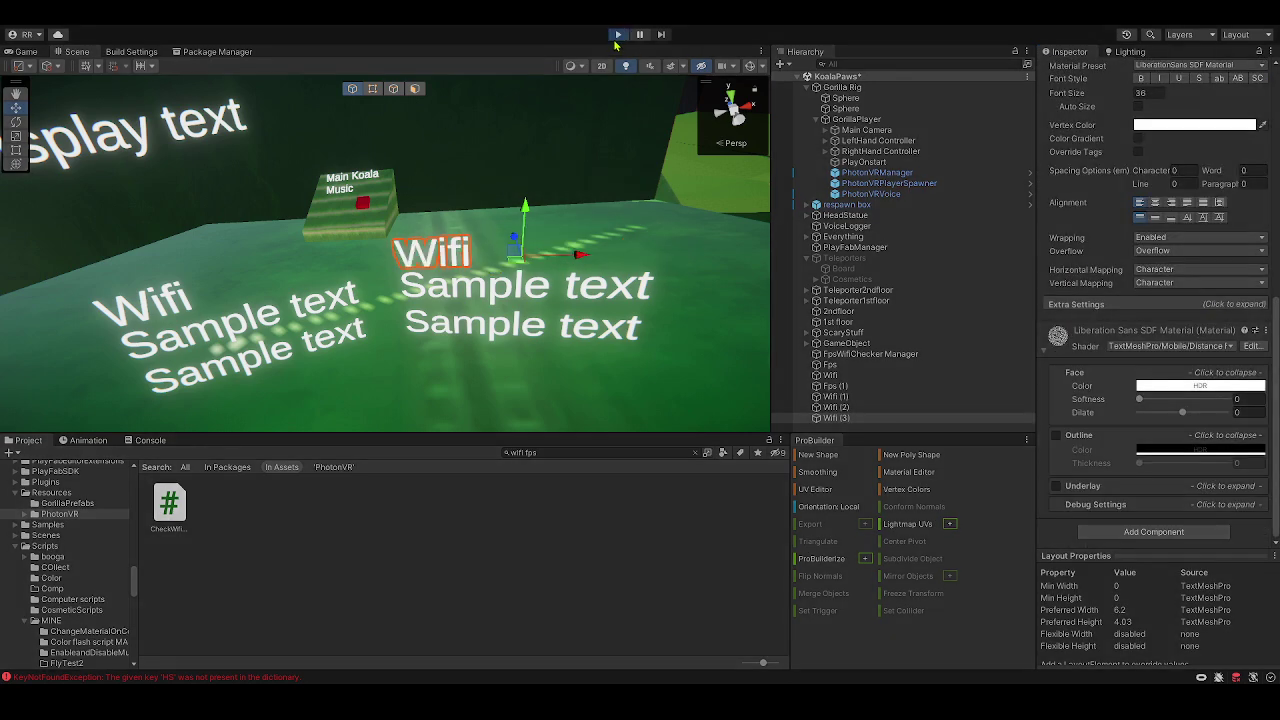